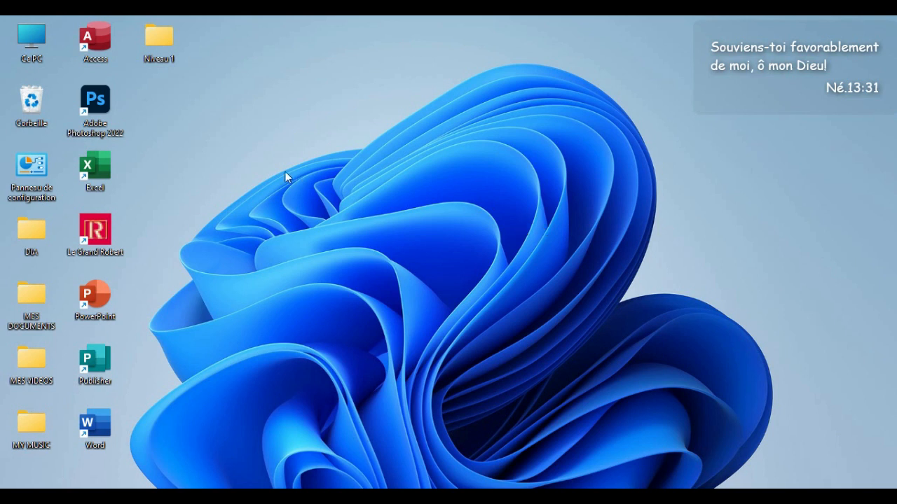
Step: Start Excel with a blank workbook and enter lundi in cell B2
double_click(95, 169)
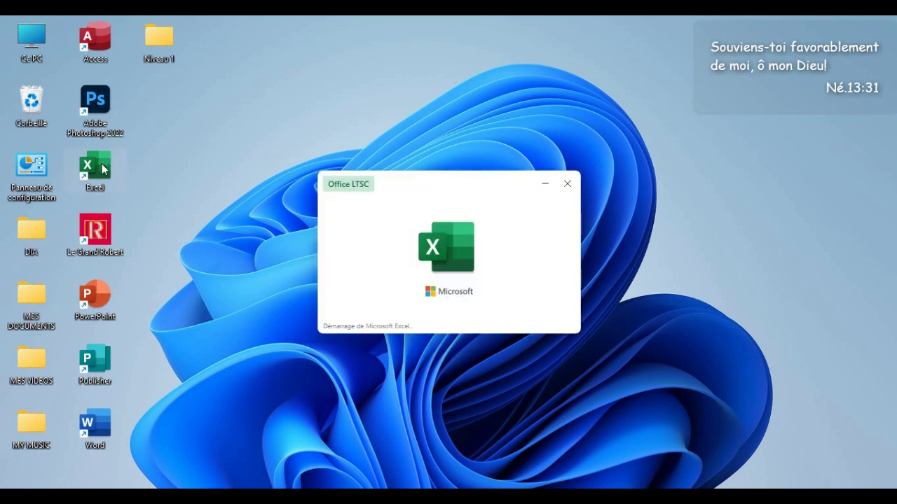
click(189, 171)
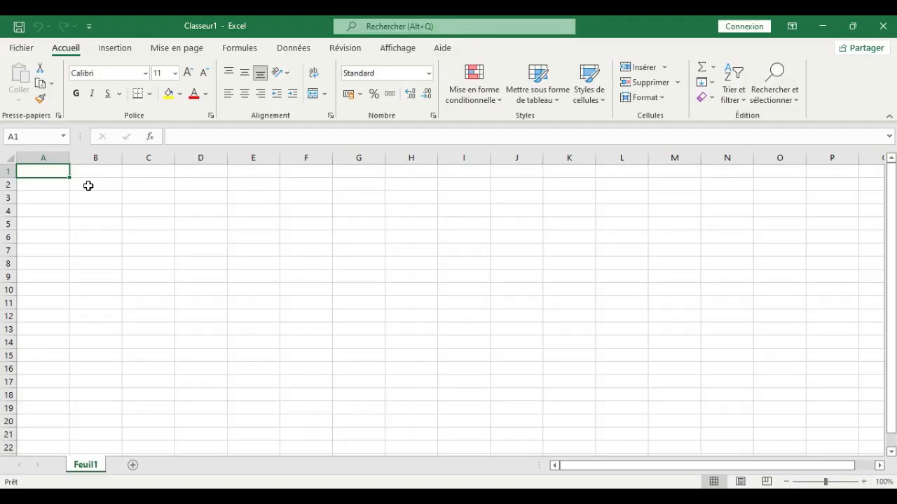
click(89, 186)
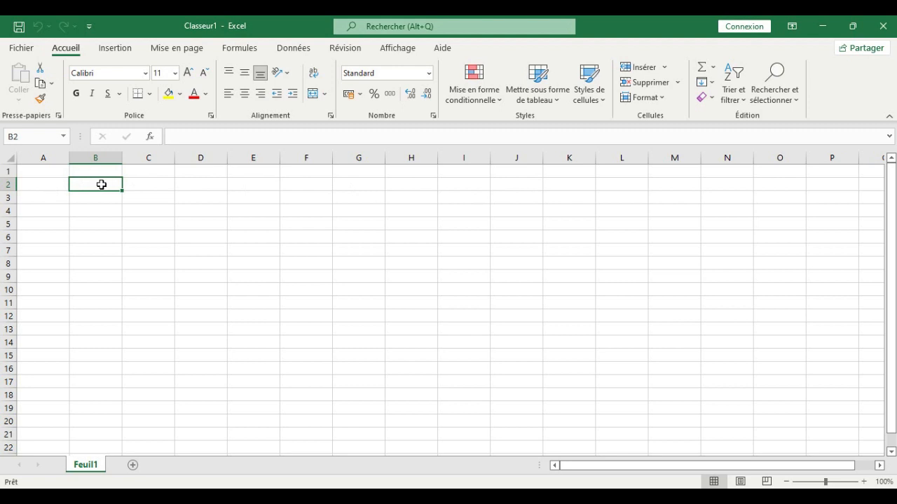
text(I)
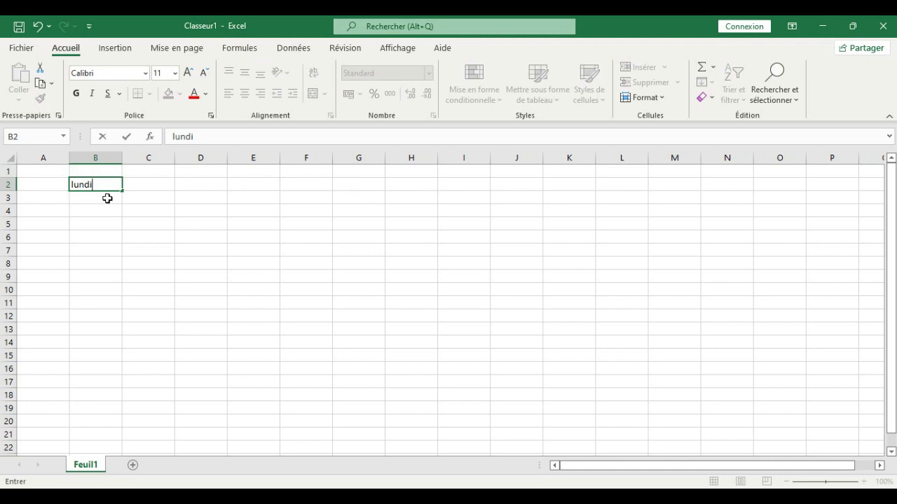
click(128, 209)
Step: Autofill the weekdays from lundi in B2 across row 2 to dimanche in H2
click(102, 188)
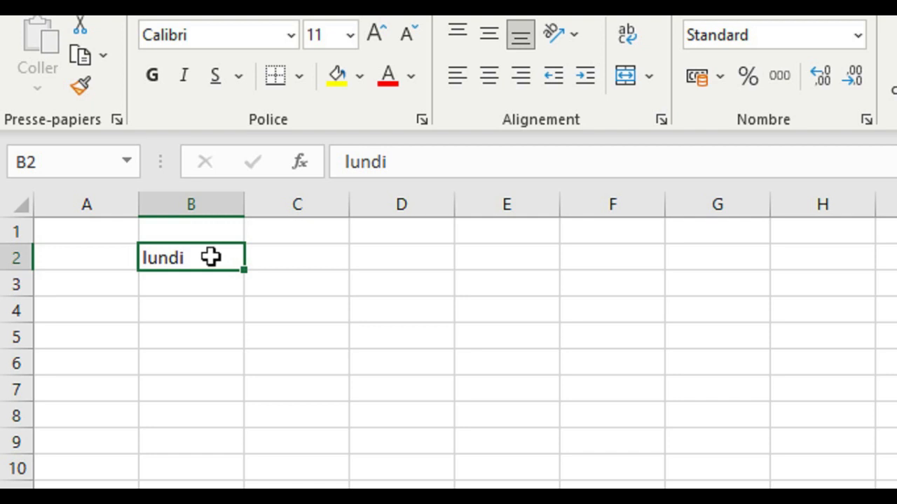
mouse_move(195, 265)
mouse_down()
mouse_move(196, 307)
mouse_move(202, 257)
mouse_up()
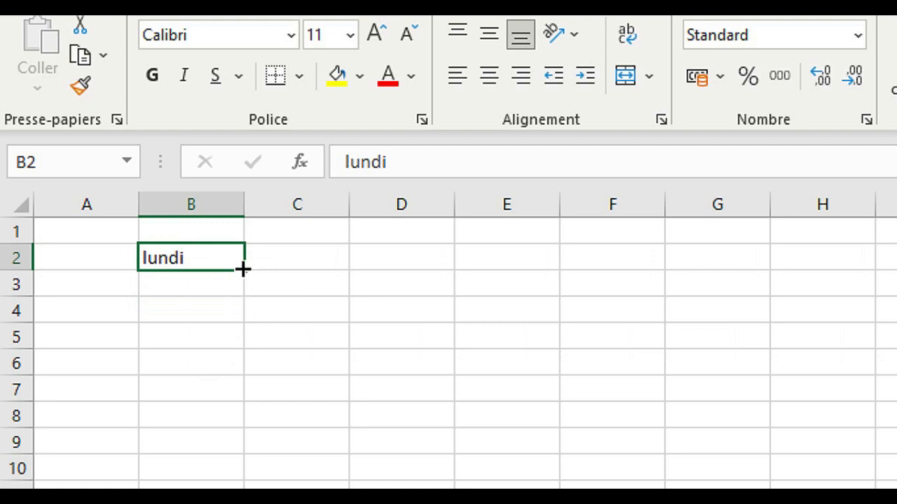
drag(242, 269, 796, 258)
drag(677, 259, 675, 259)
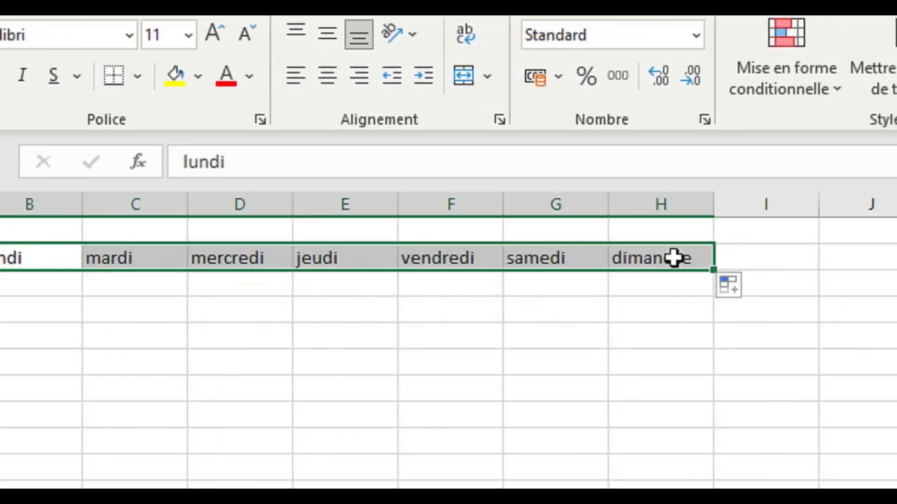
click(591, 329)
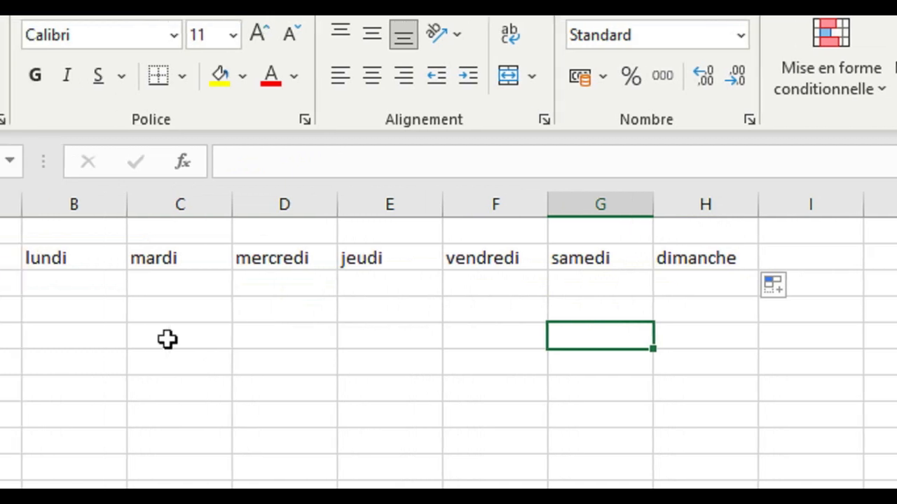
Step: Enter janvier in cell A3 as the first row label
click(98, 285)
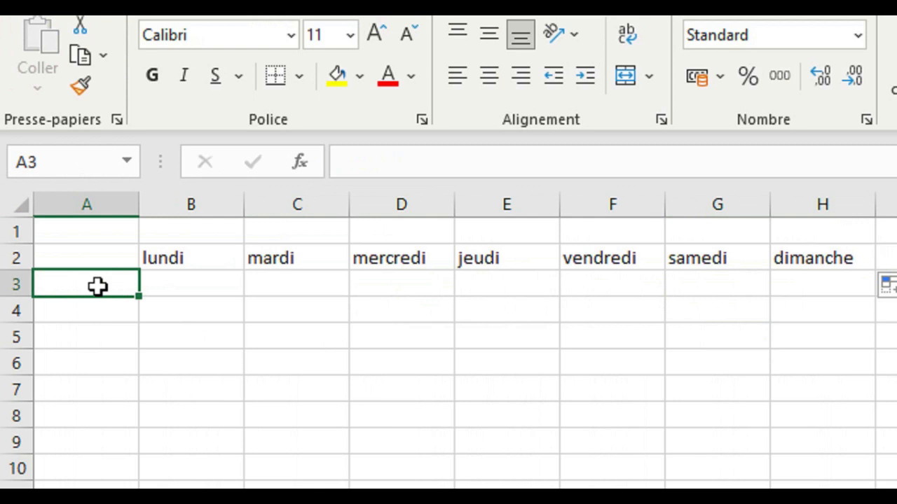
text(janvier)
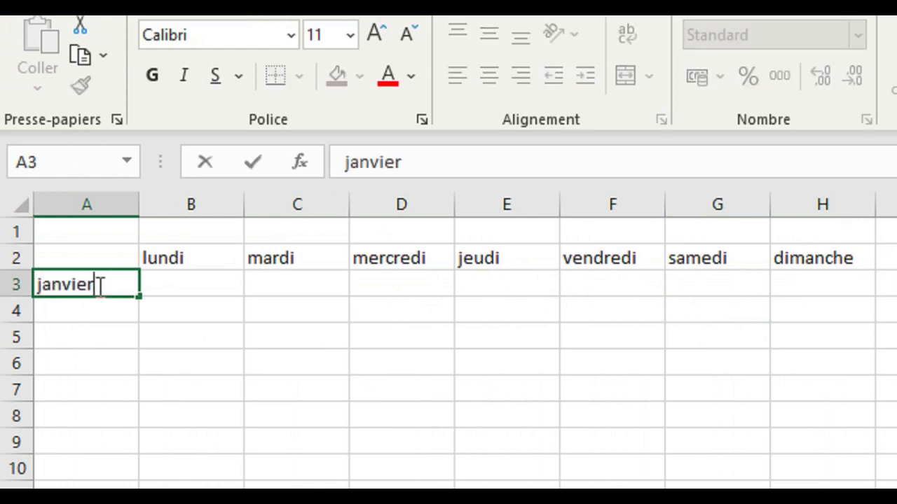
click(136, 329)
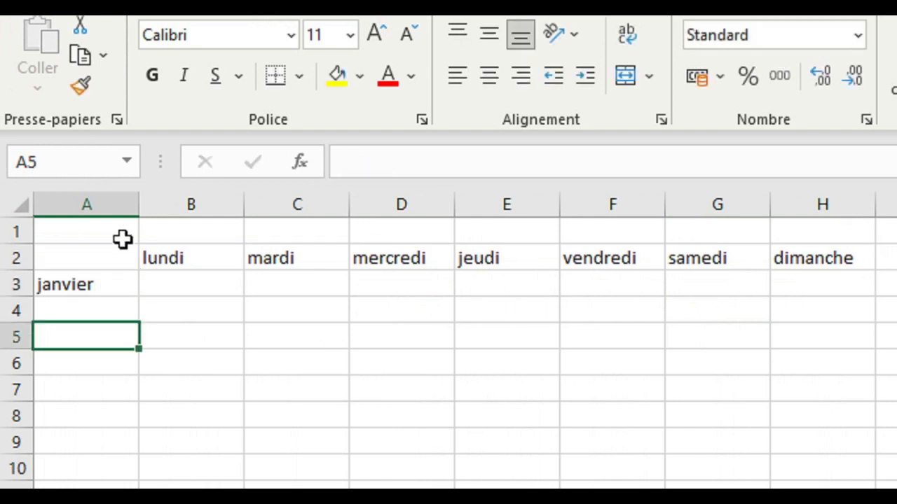
Step: Autofill the months from janvier in A3 down to décembre in A14
click(101, 284)
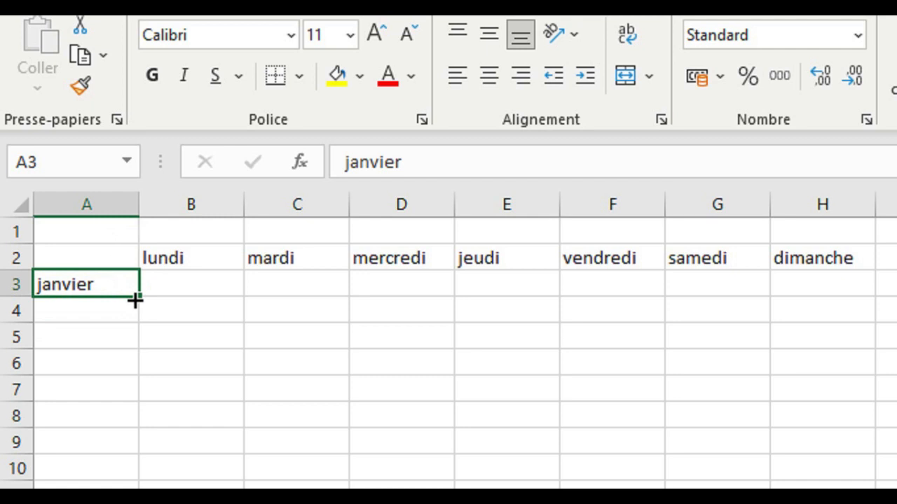
drag(136, 300, 121, 503)
drag(120, 398, 130, 382)
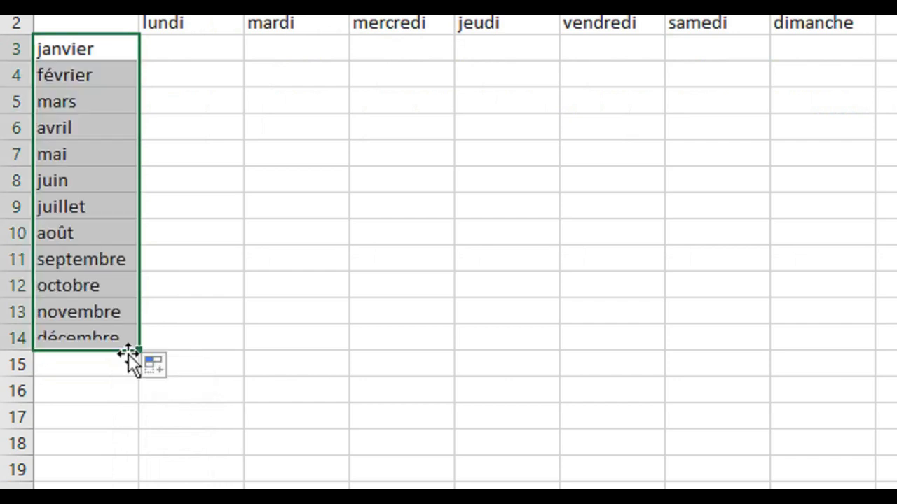
click(163, 375)
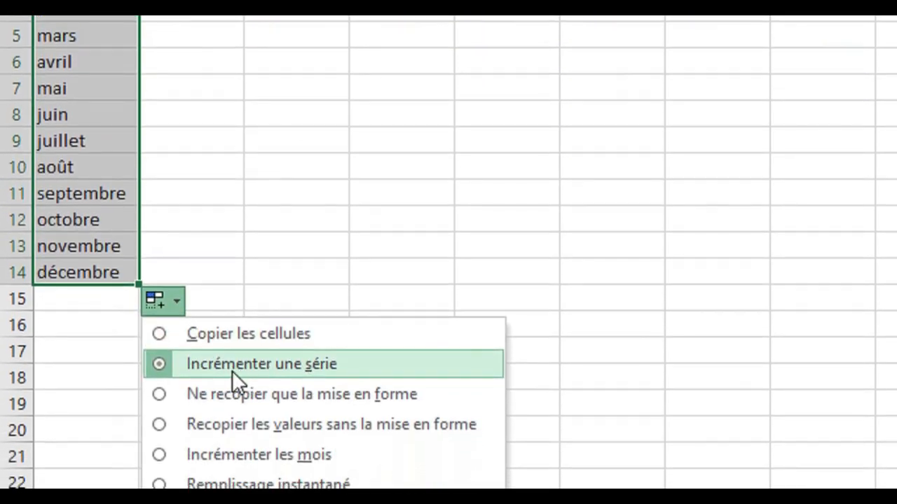
click(413, 200)
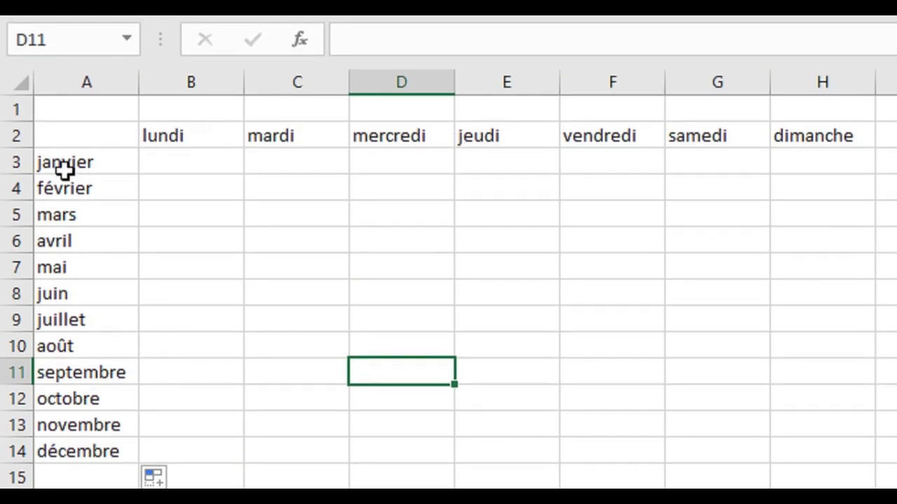
Step: Enter the number 1 in cell B3, under lundi
click(172, 158)
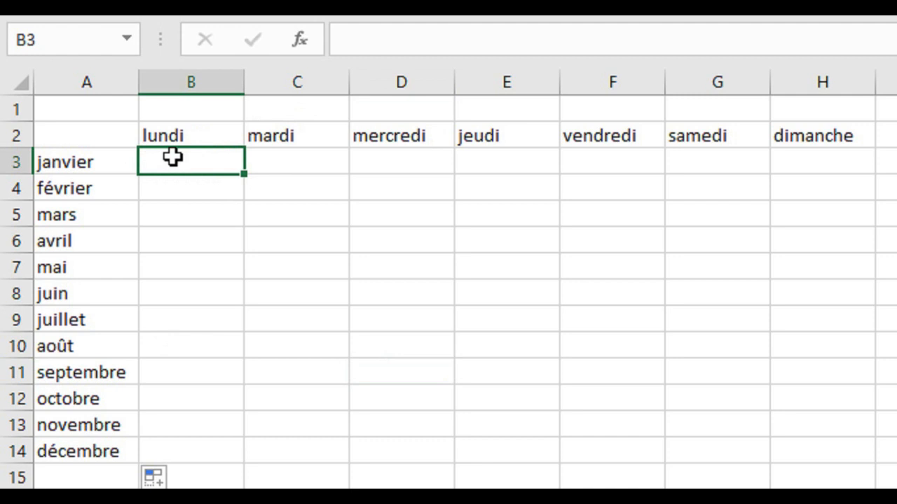
text(11)
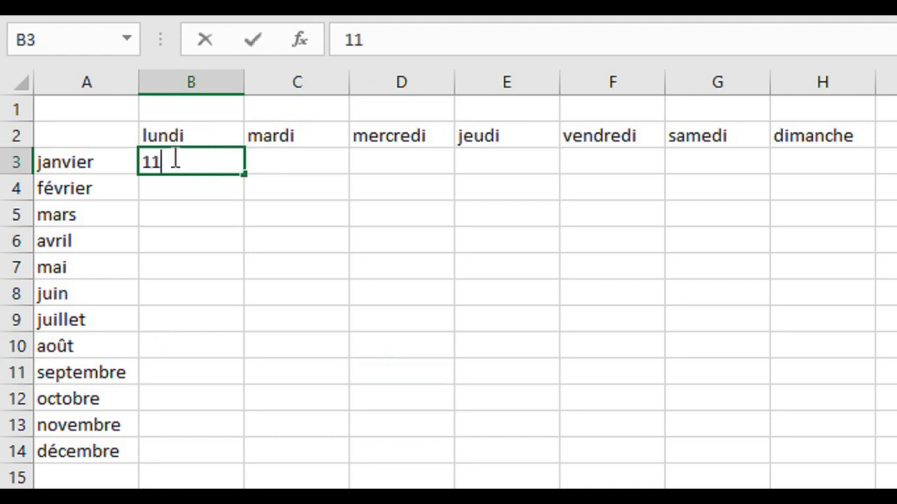
key(BackSpace)
key(Return)
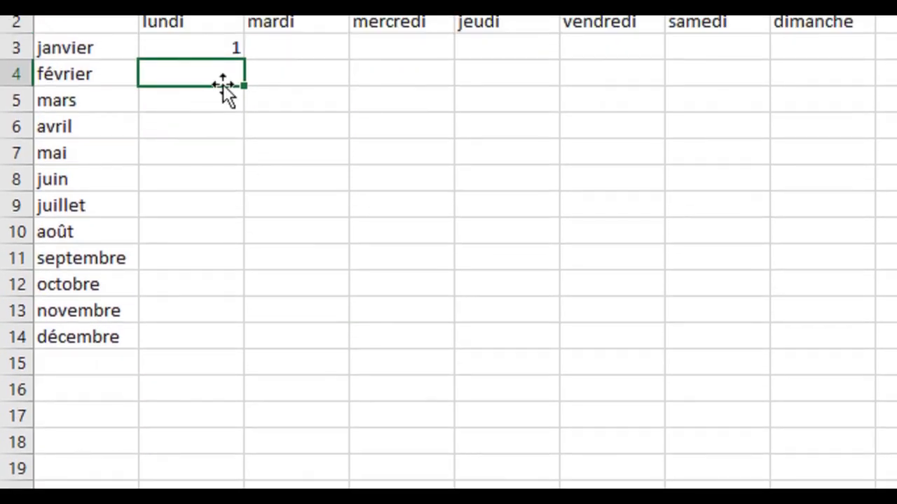
Step: Fill B3 down to B14 and apply the Incrémenter une série option so the numbers run from 1 to 12
click(201, 104)
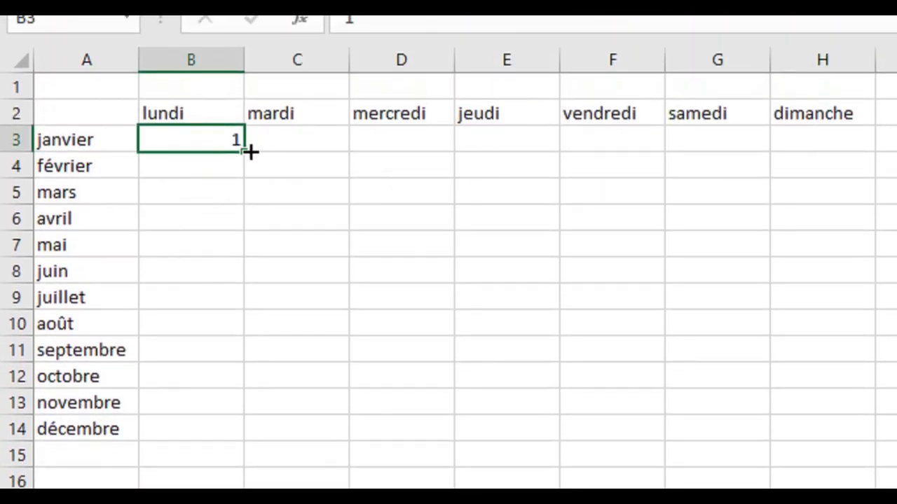
drag(242, 152, 218, 438)
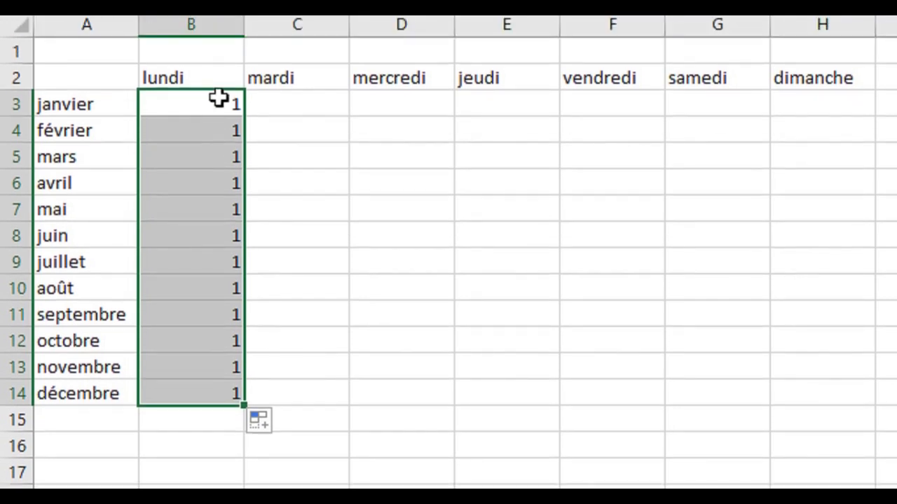
click(259, 376)
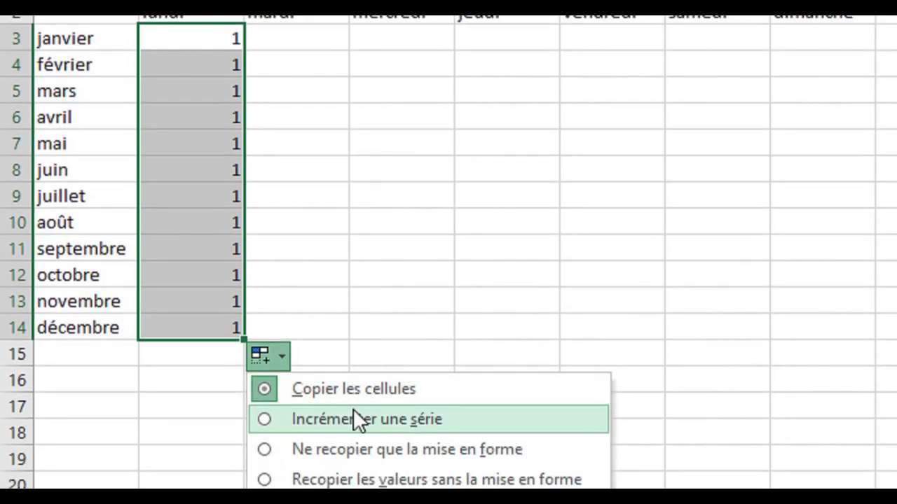
click(355, 373)
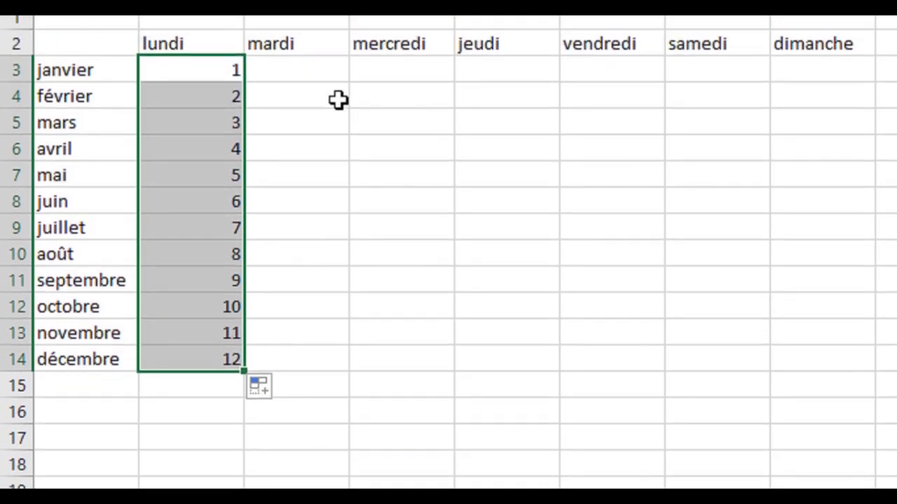
Step: Enter projet 1 in cell C3, under mardi
click(304, 52)
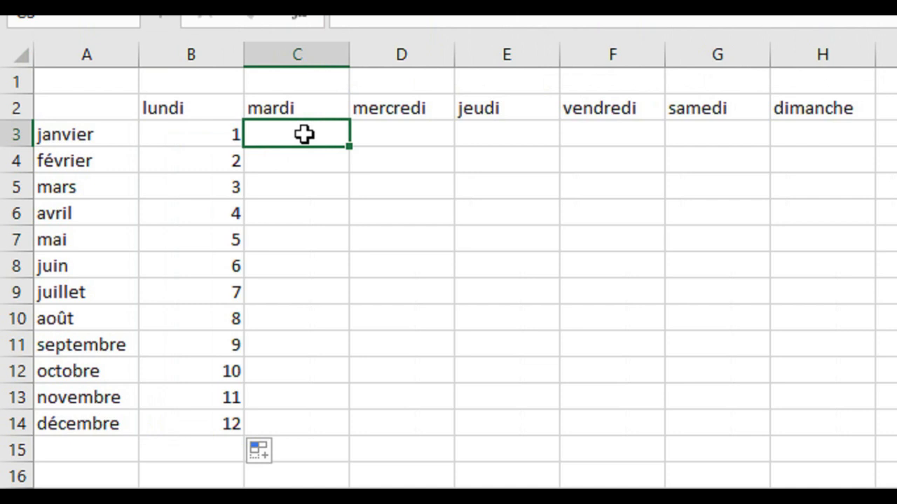
text(p)
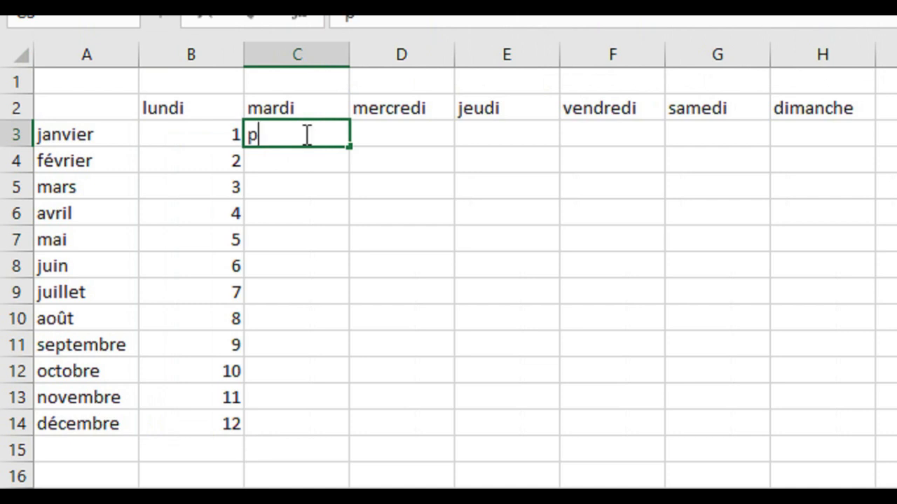
text(rojet )
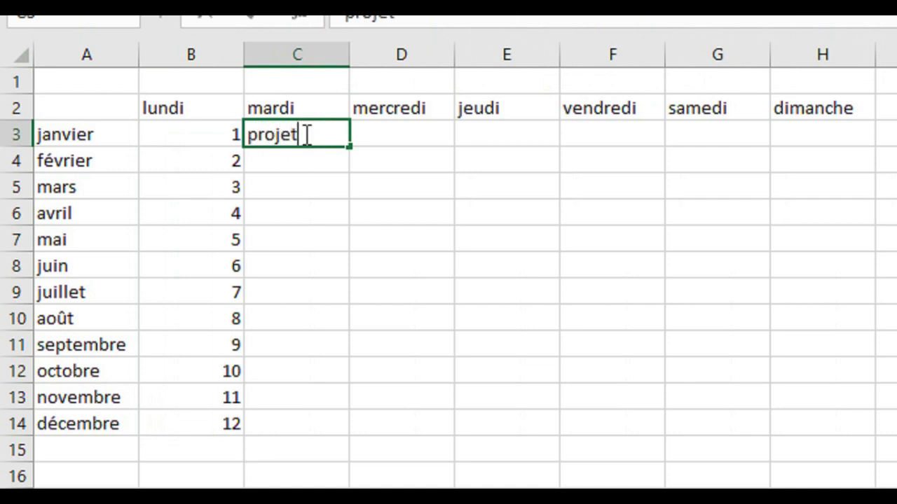
text(1)
click(332, 223)
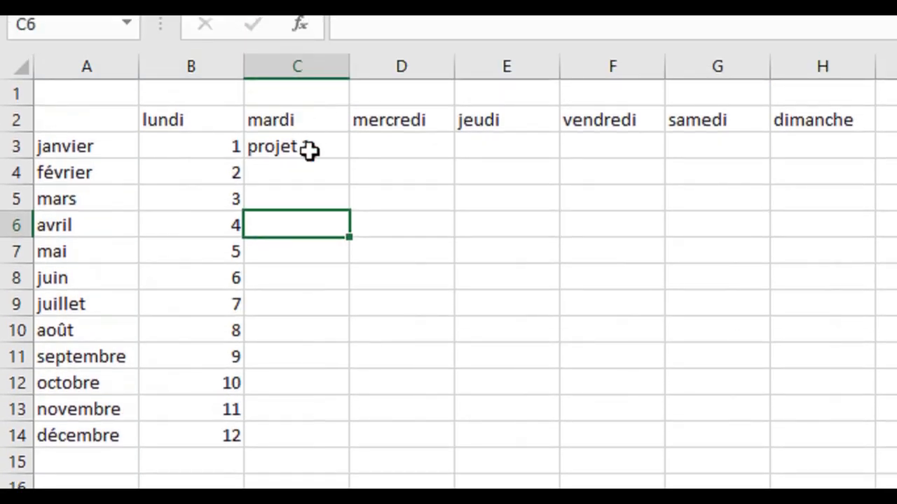
Step: Autofill the project labels from projet 1 in C3 down to projet 12 in C14
click(309, 149)
drag(350, 156, 345, 456)
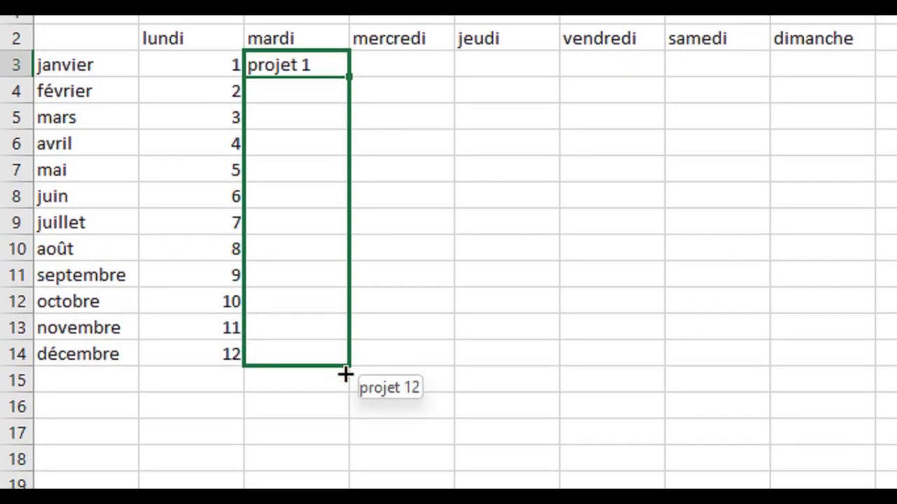
drag(345, 375, 344, 372)
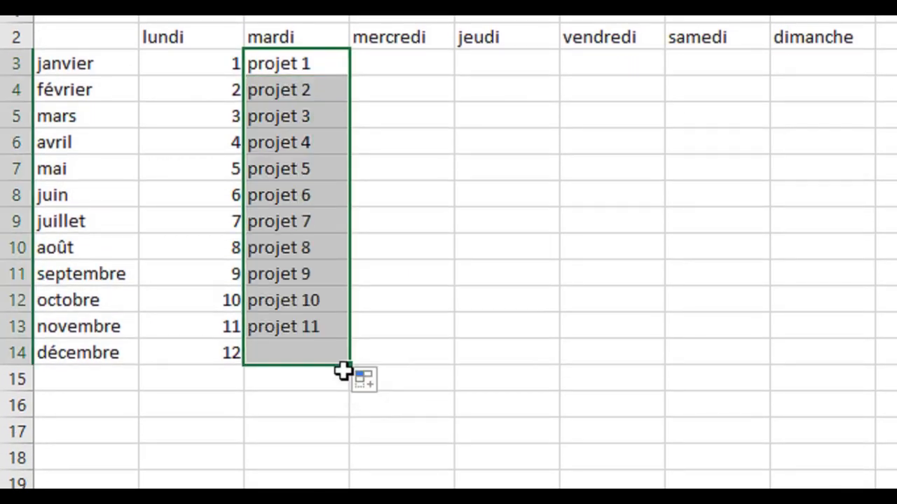
click(528, 283)
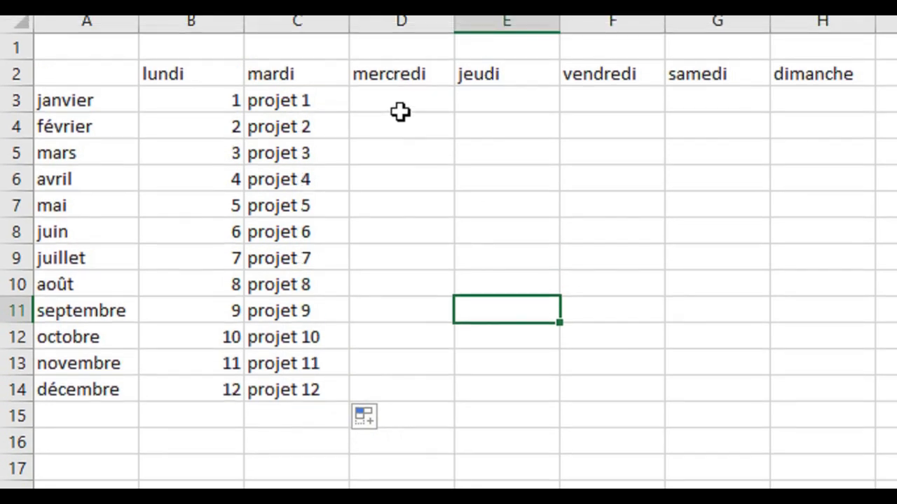
click(399, 72)
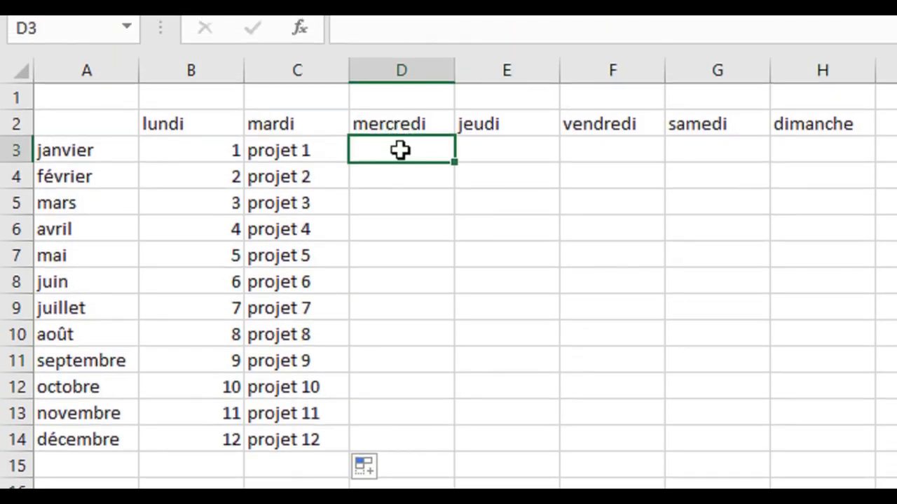
click(420, 184)
click(420, 205)
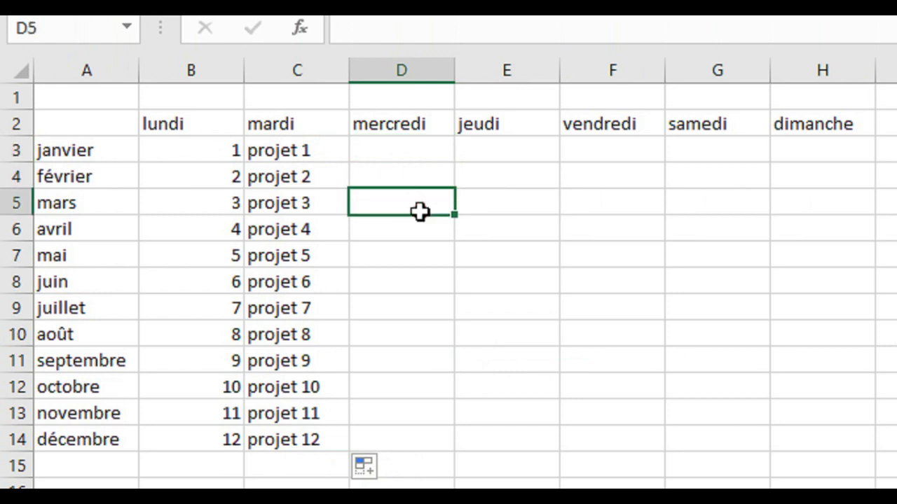
drag(420, 231, 420, 250)
click(421, 250)
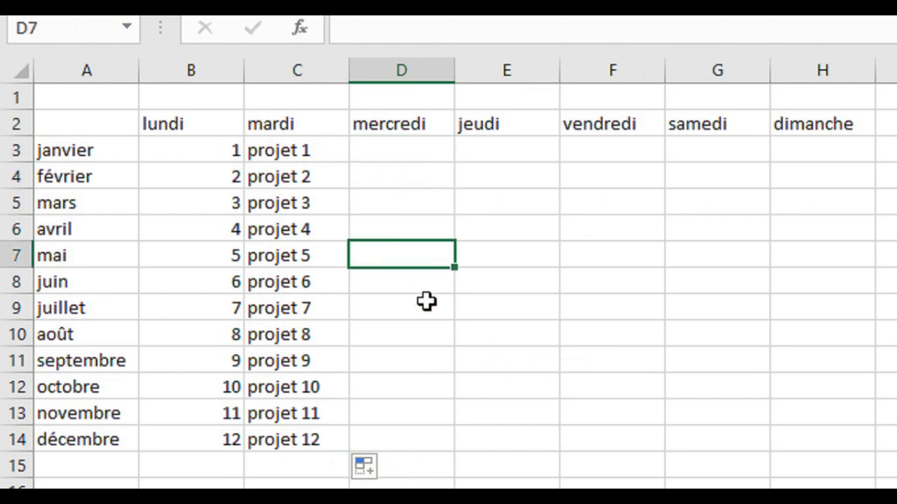
Step: Enter the number 10 in cell D3, under mercredi
click(421, 153)
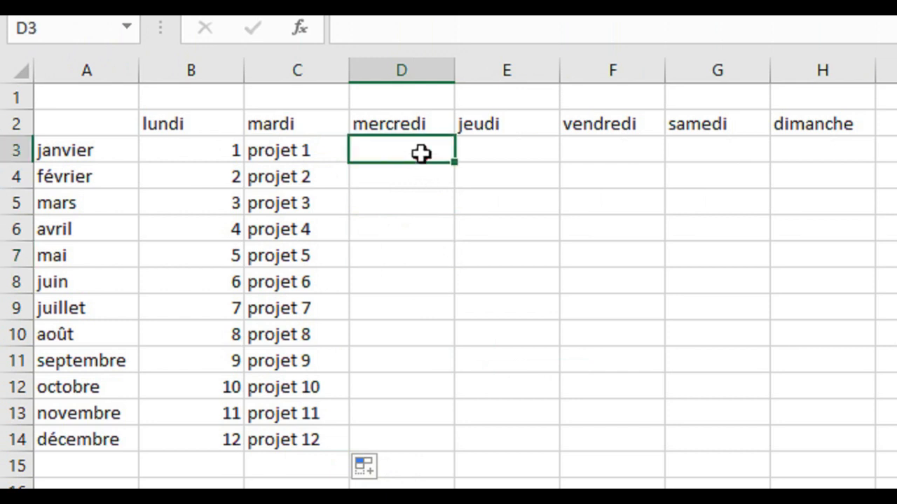
text(&à)
key(BackSpace)
key(BackSpace)
text(19)
key(BackSpace)
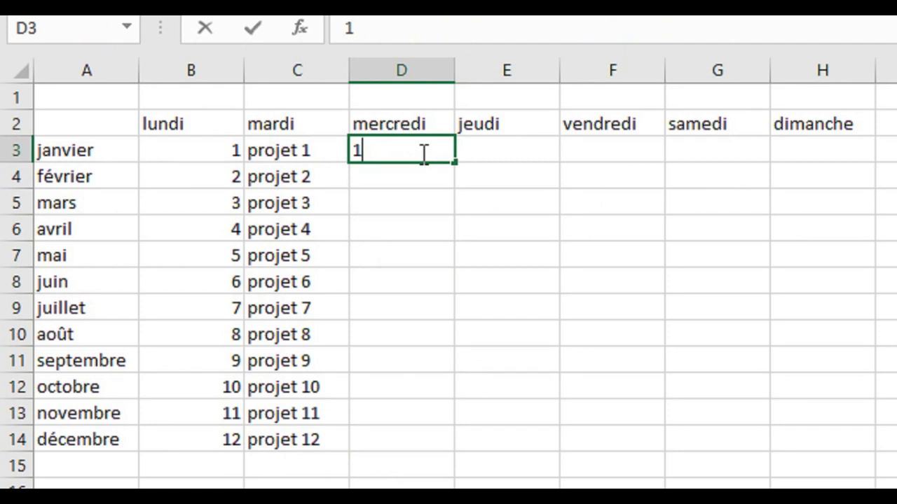
text(0)
key(Return)
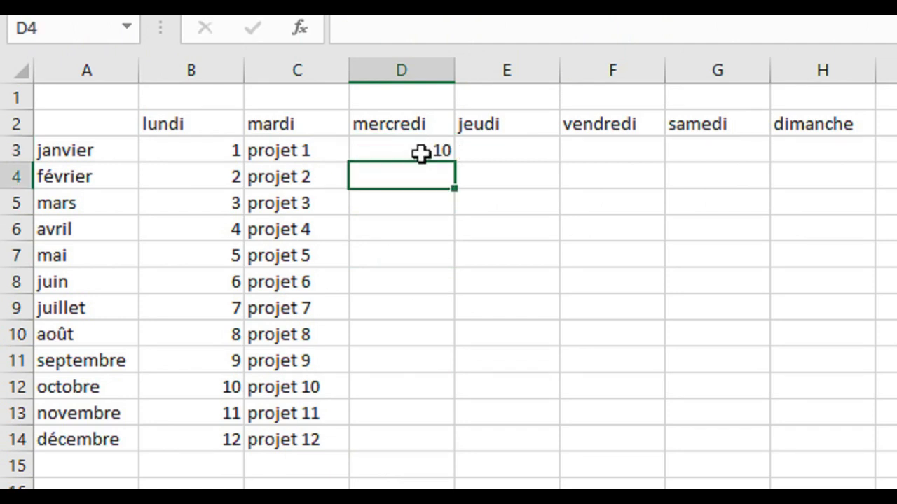
Step: Fill D3 down to D14 and apply the Incrémenter une série option so the numbers run from 10 to 21
click(421, 154)
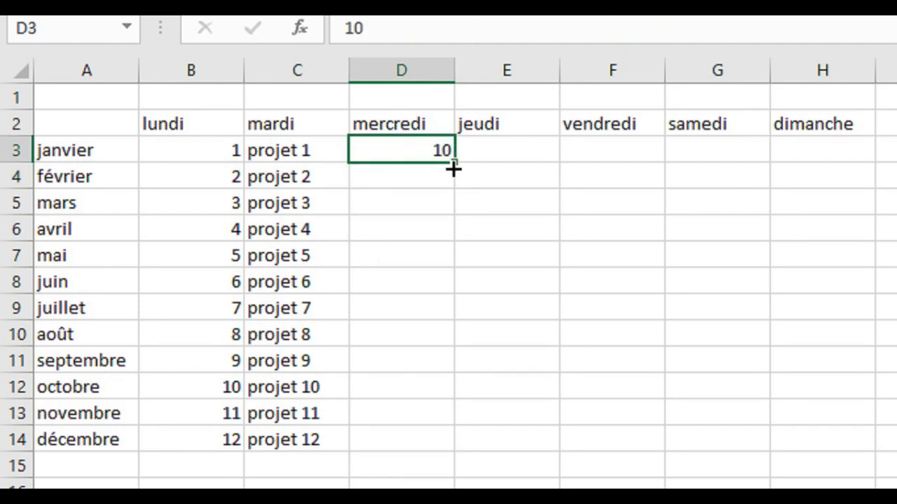
drag(454, 162, 454, 463)
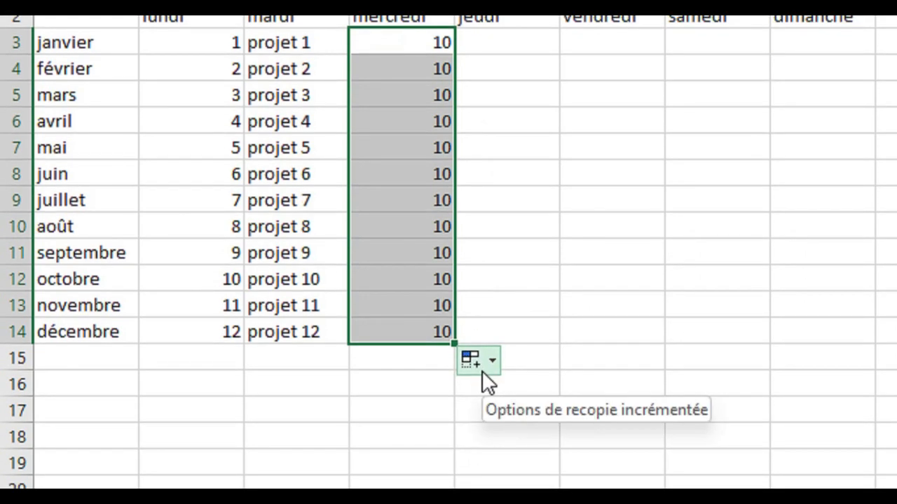
click(482, 370)
click(521, 376)
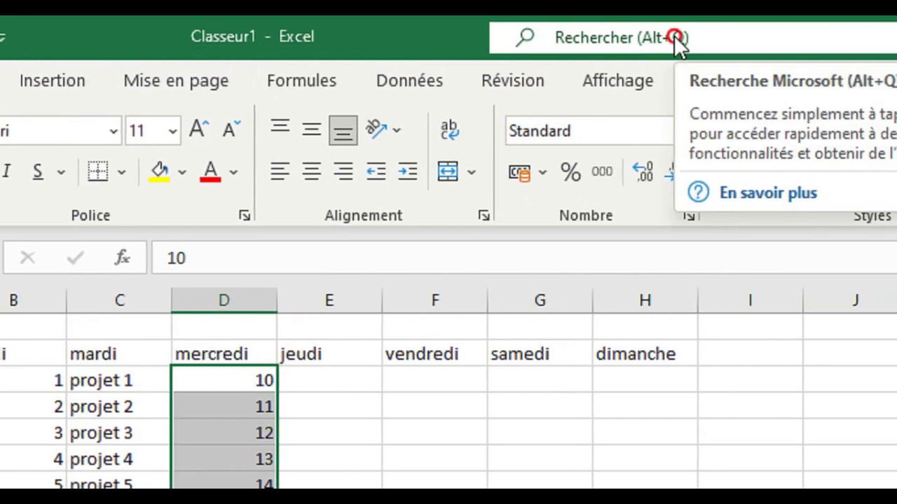
Step: Use the Série fill command on D3:D14 with a linear column step of 10, so the values run from 10 to 120
click(674, 35)
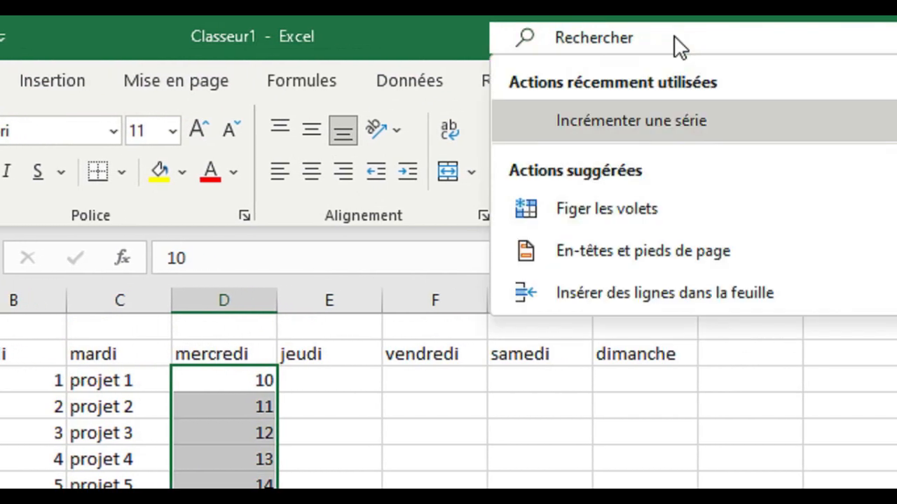
text(s2)
key(BackSpace)
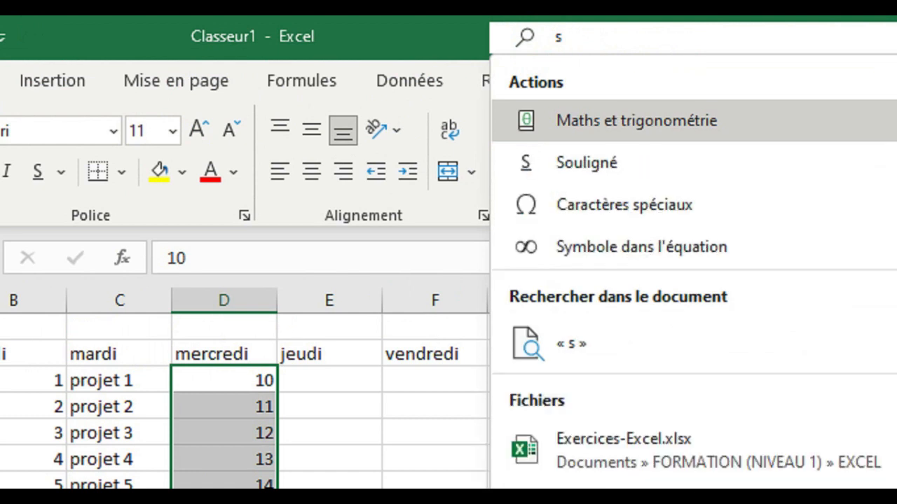
text(érie)
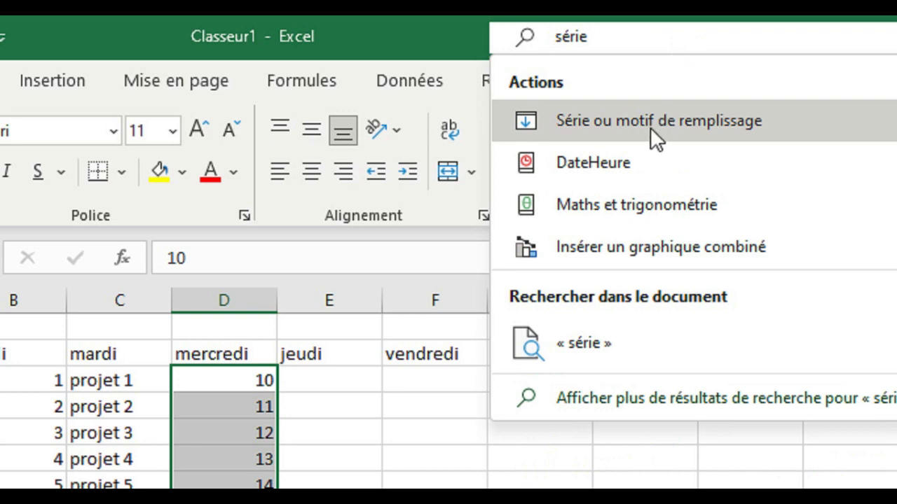
mouse_move(674, 122)
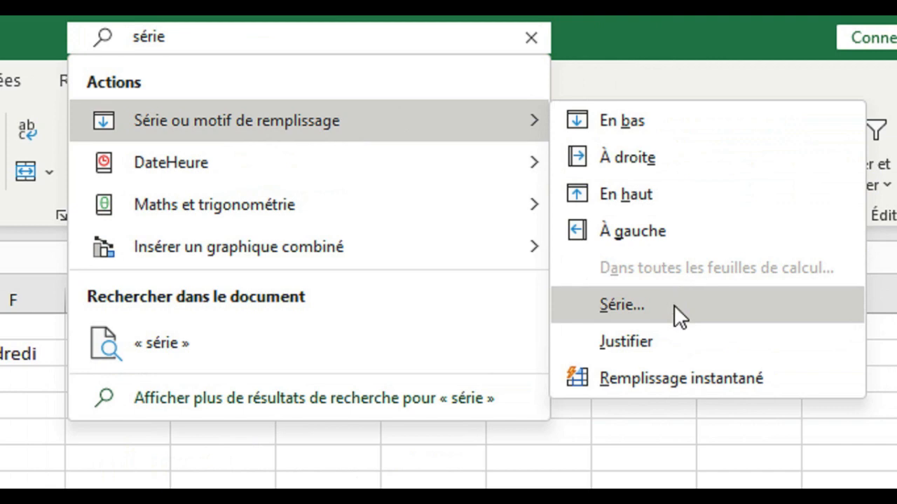
click(700, 305)
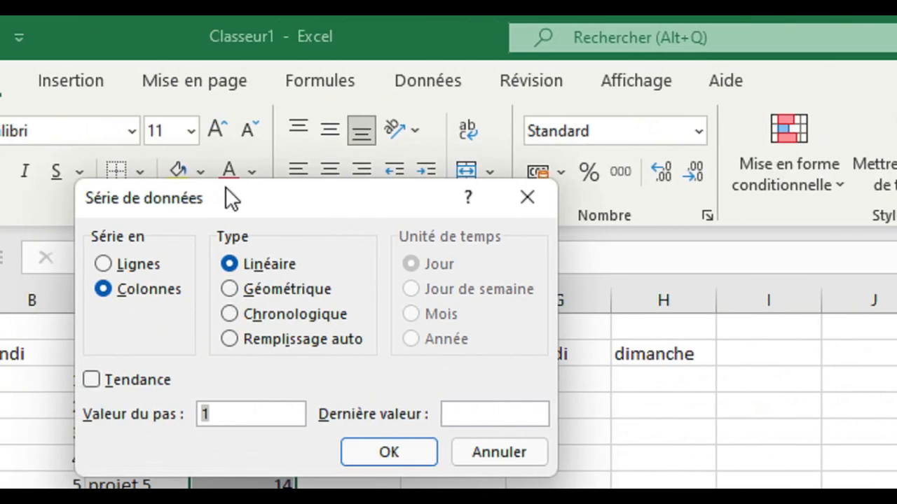
drag(225, 192, 538, 317)
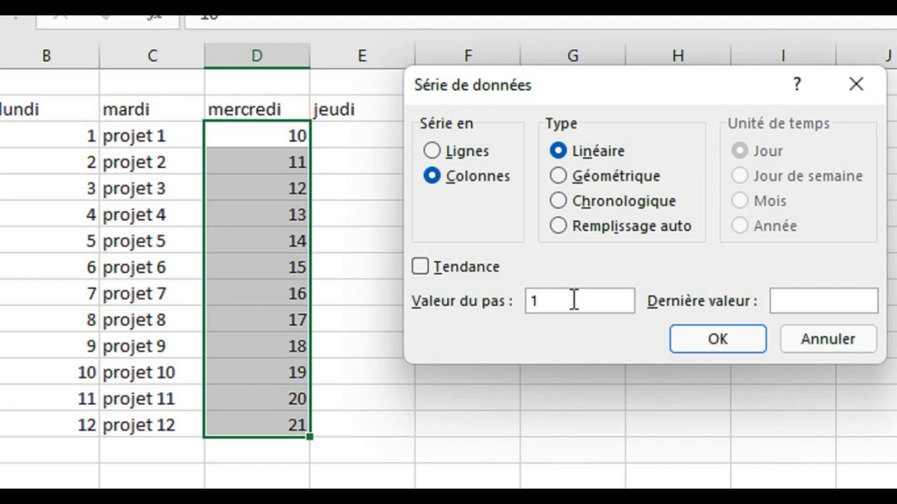
click(694, 339)
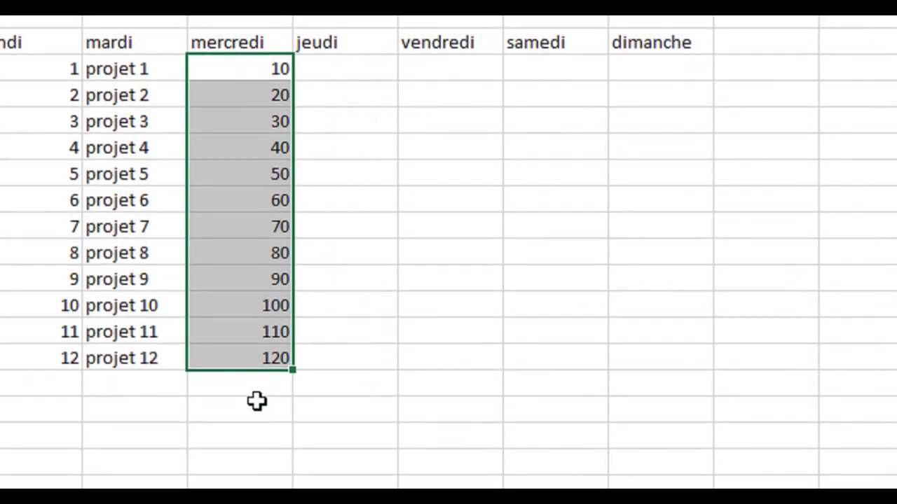
Step: Enter 50 in cell E3, under jeudi, and fill it down to E14 with the Incrémenter une série option
click(357, 70)
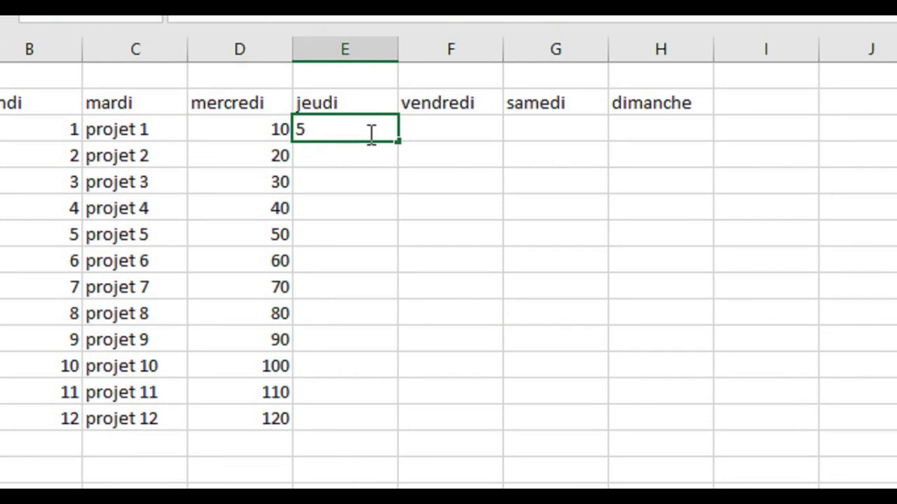
key(Return)
click(367, 132)
drag(398, 141, 386, 425)
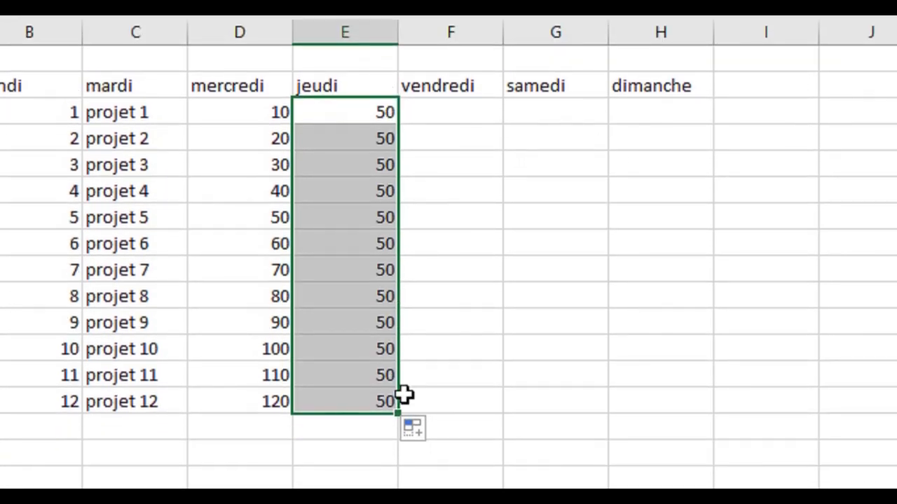
click(414, 441)
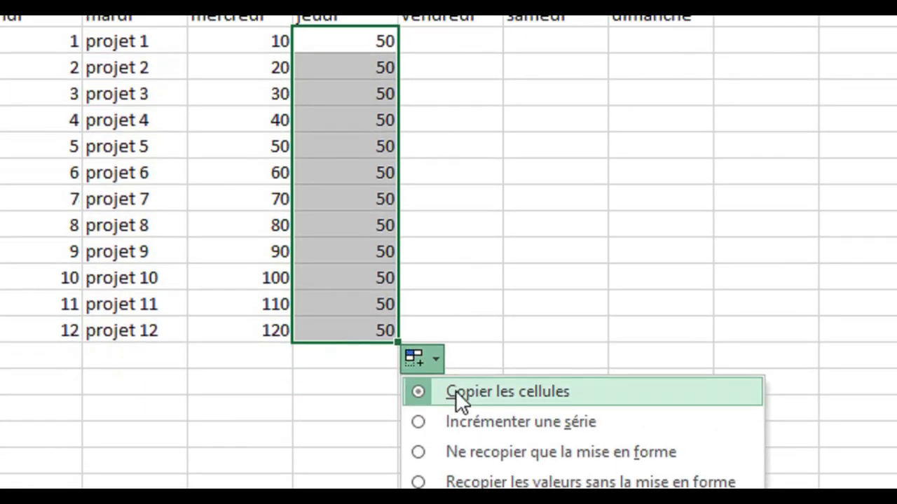
click(486, 437)
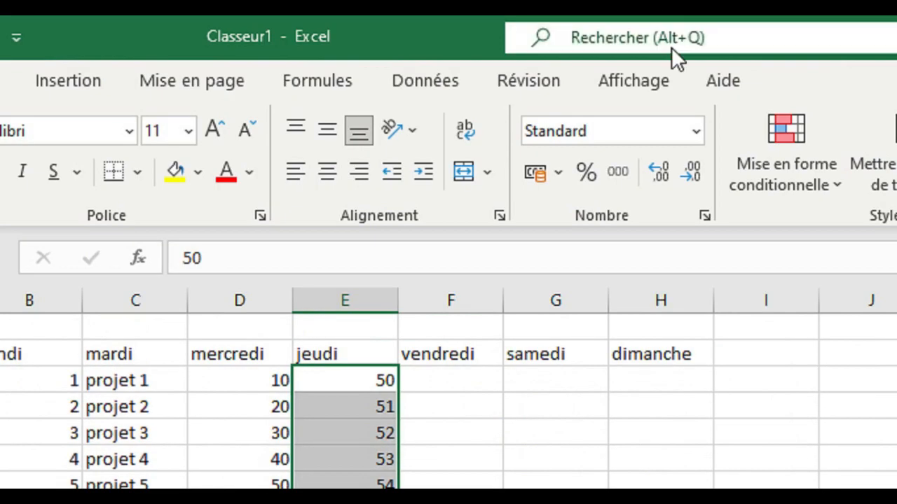
Step: Apply a linear Série fill with a step of 50 to E3:E14, so the values run from 50 to 600
click(671, 47)
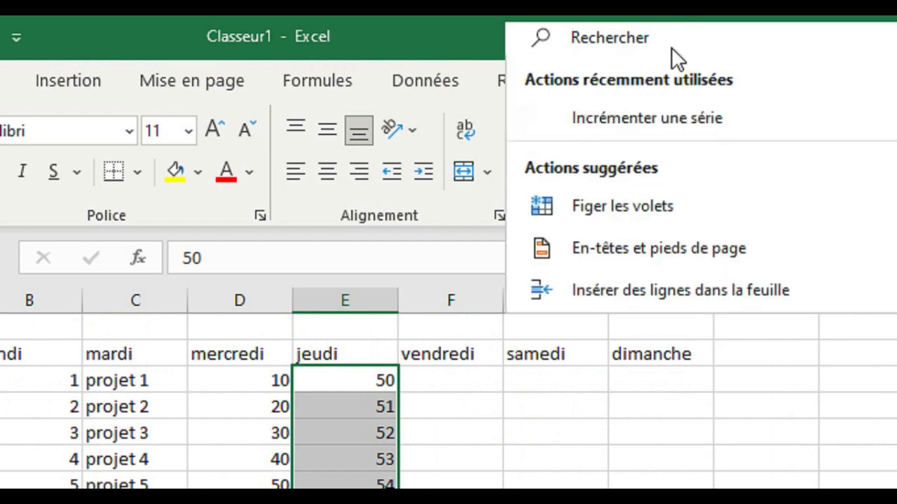
text(Sér)
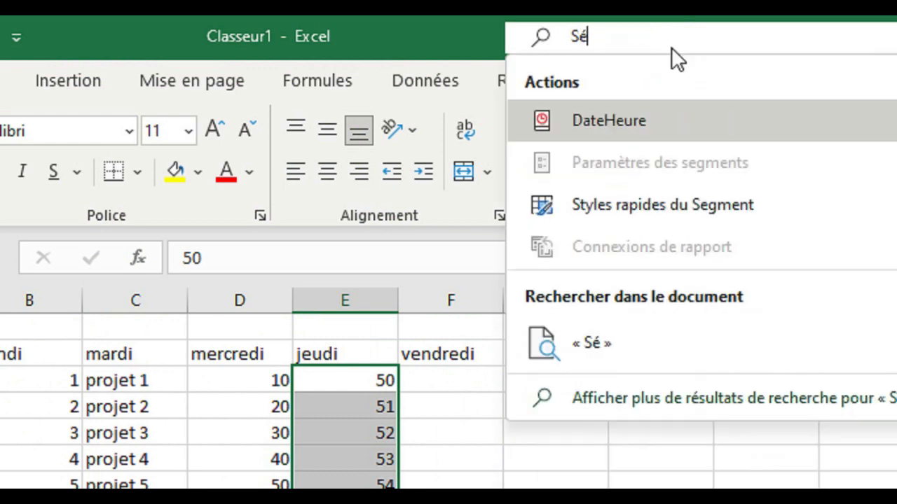
text(i)
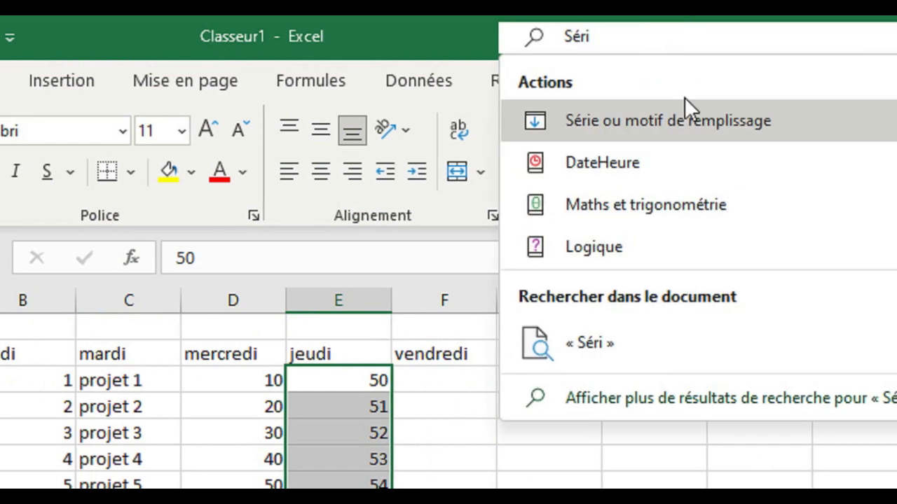
mouse_move(683, 120)
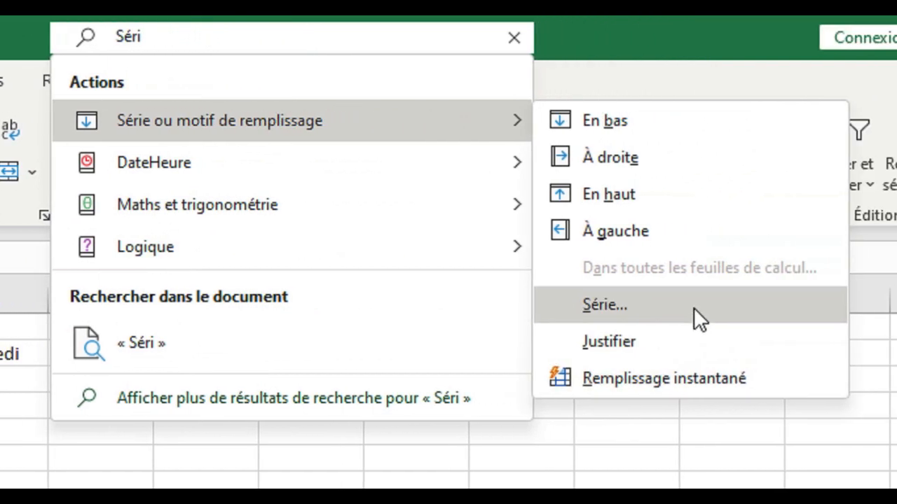
click(865, 306)
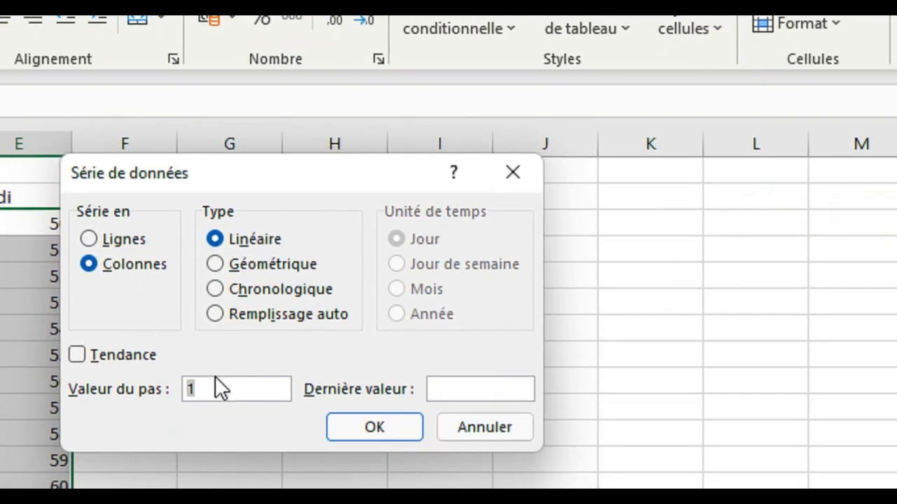
key(BackSpace)
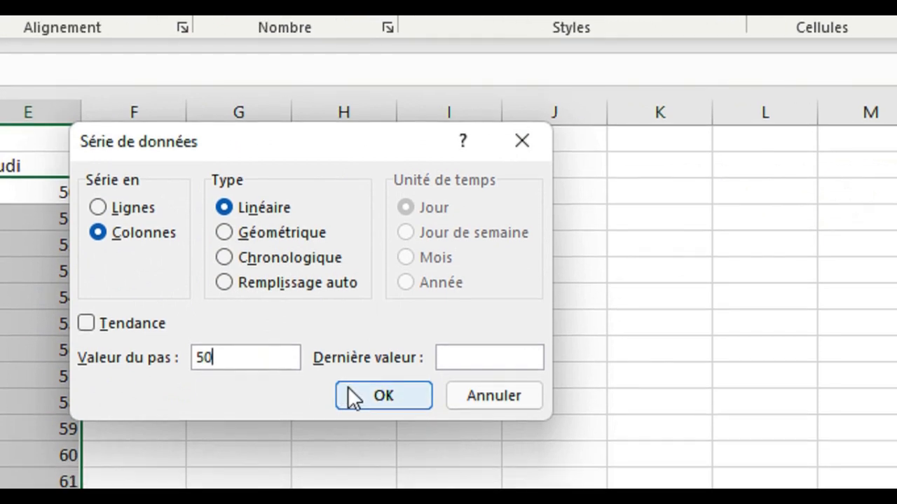
click(349, 422)
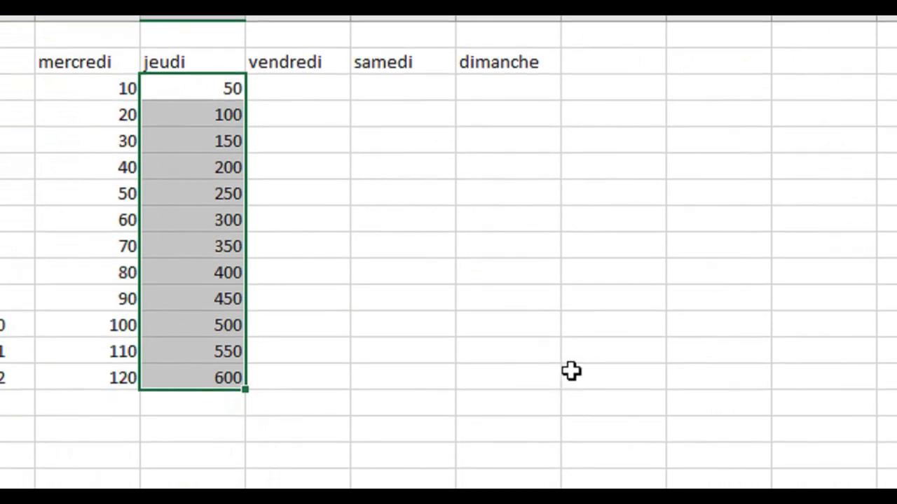
click(434, 112)
click(326, 96)
click(441, 140)
click(535, 284)
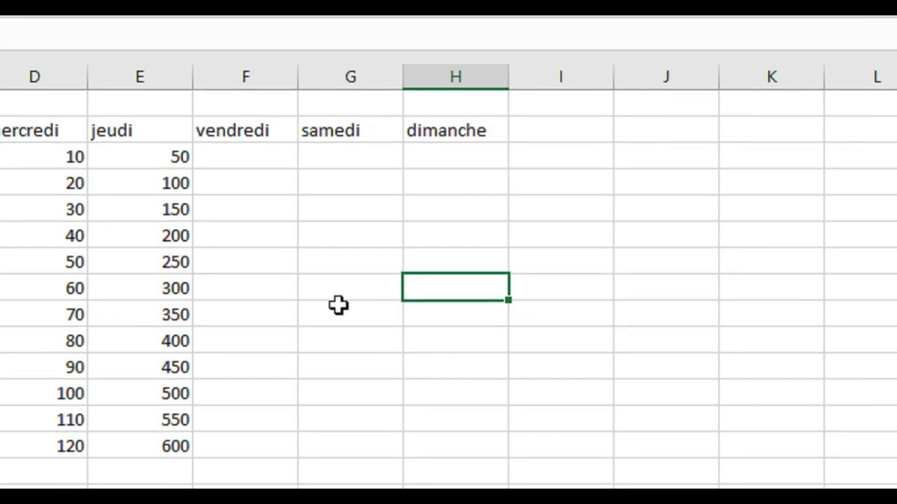
click(280, 185)
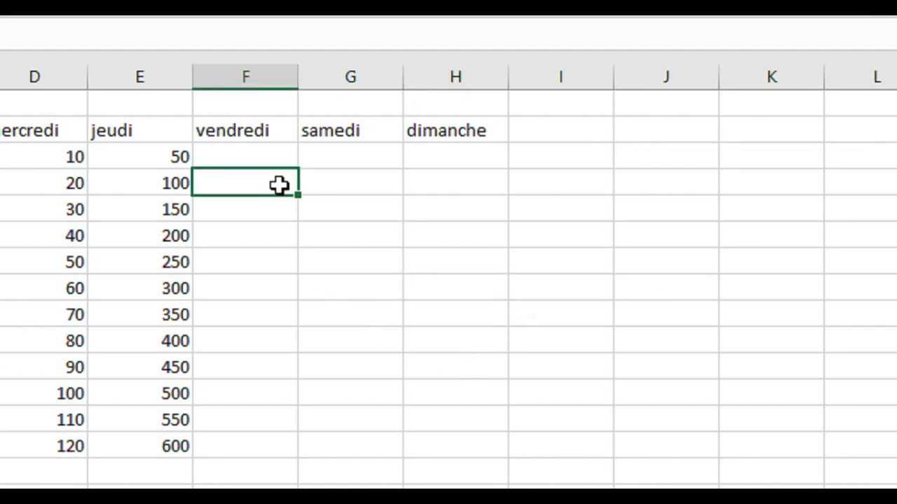
click(254, 155)
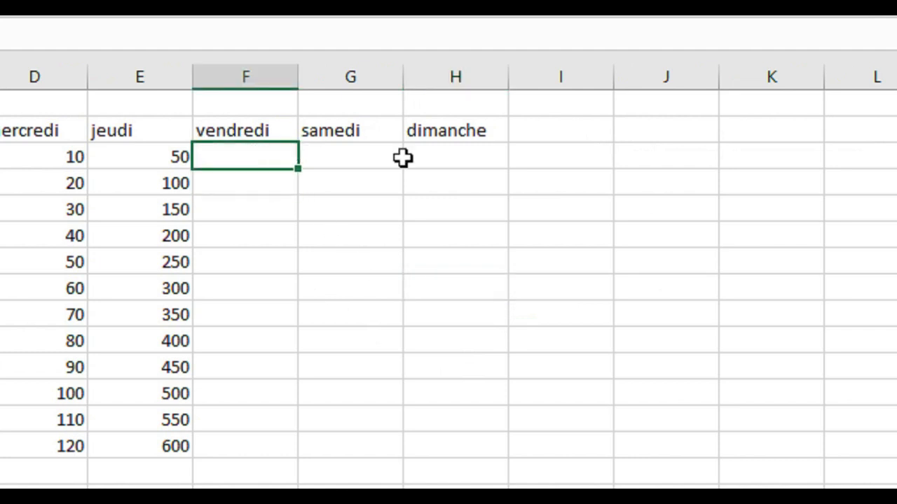
Step: Enter 5 in cell H3, under dimanche, and fill it down to H14 as an incremented series from 5 to 16
click(445, 162)
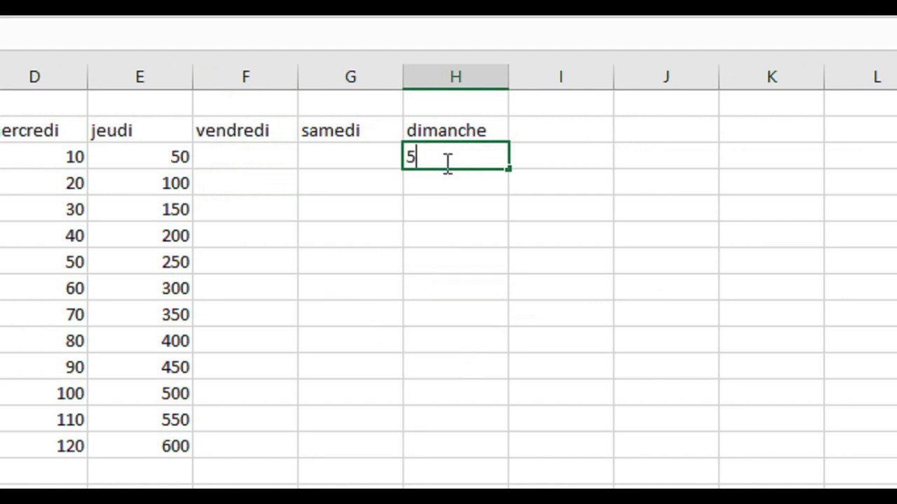
key(Return)
click(480, 134)
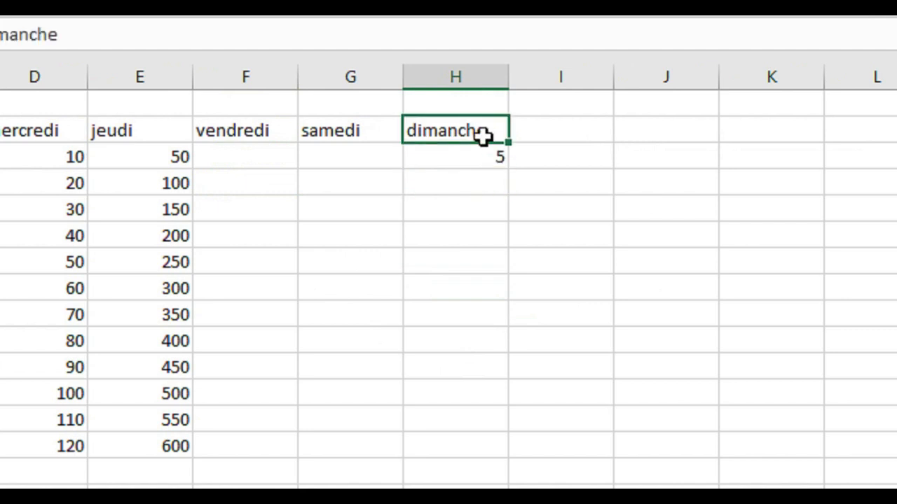
click(477, 160)
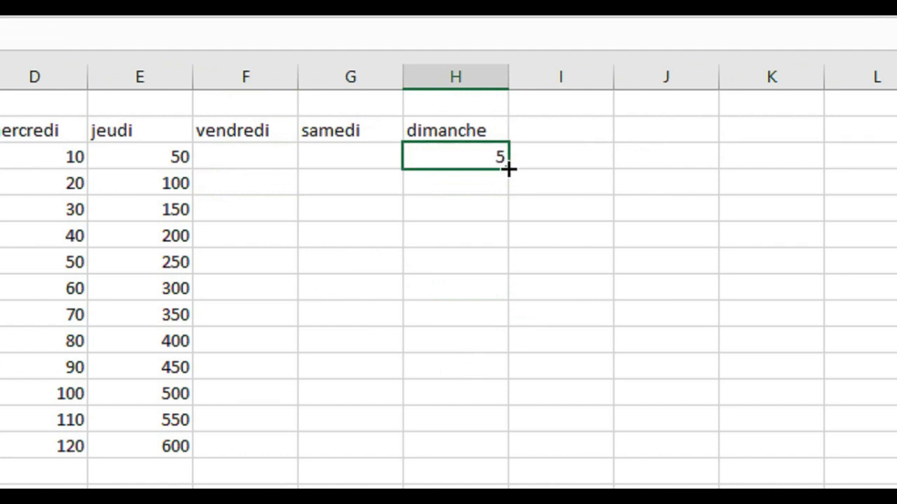
drag(508, 168, 496, 447)
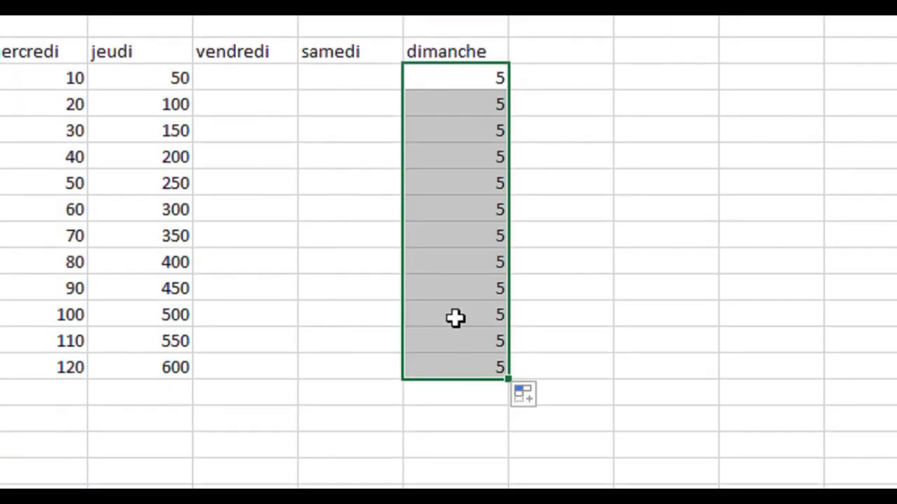
click(526, 395)
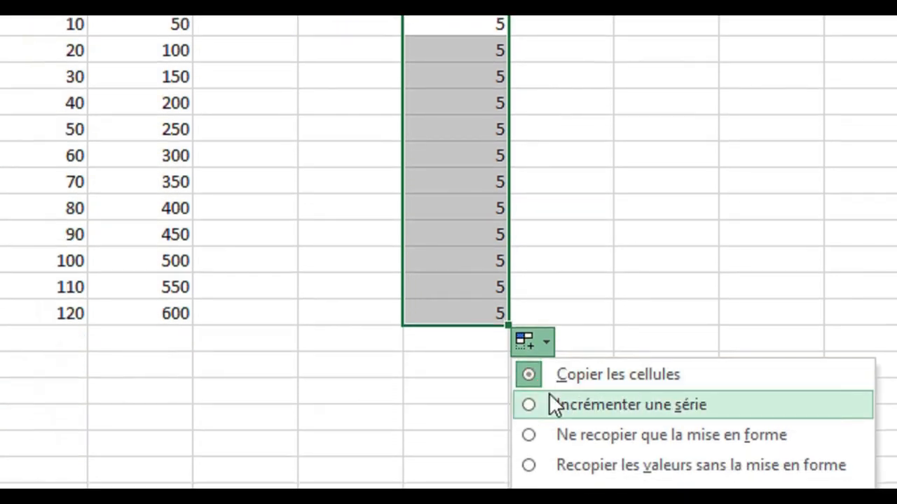
click(549, 396)
click(549, 394)
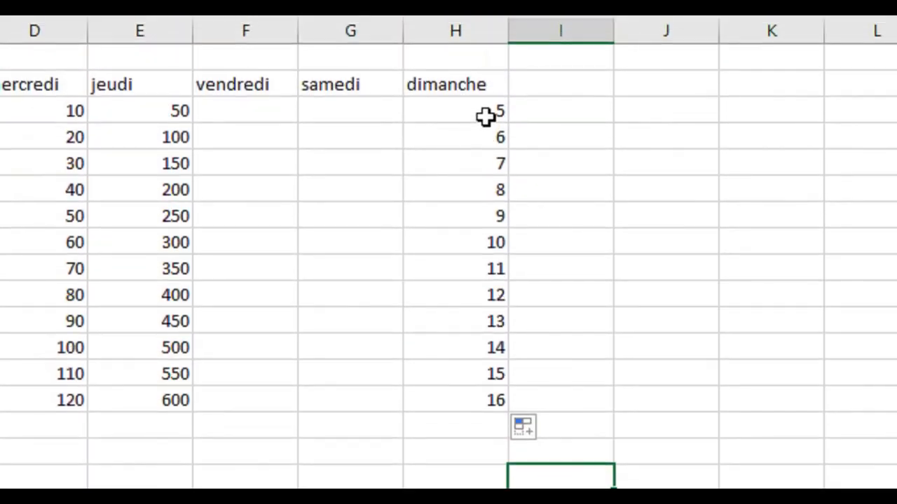
Step: Select H3:H14 under dimanche and reapply the Incrémenter une série fill option
drag(485, 116, 509, 393)
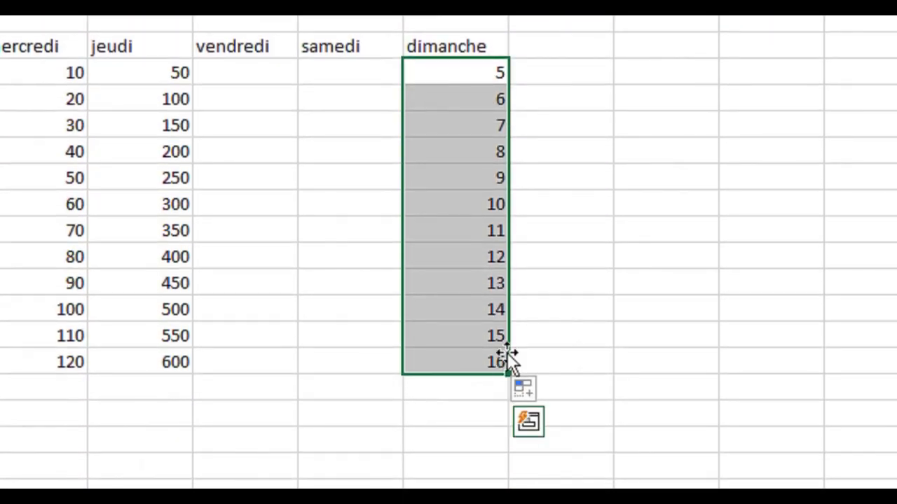
click(524, 387)
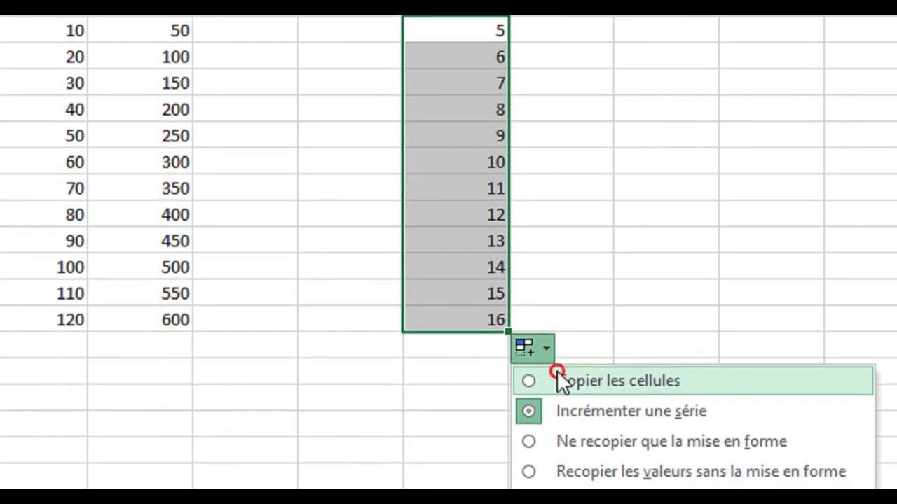
click(555, 417)
click(522, 344)
click(569, 405)
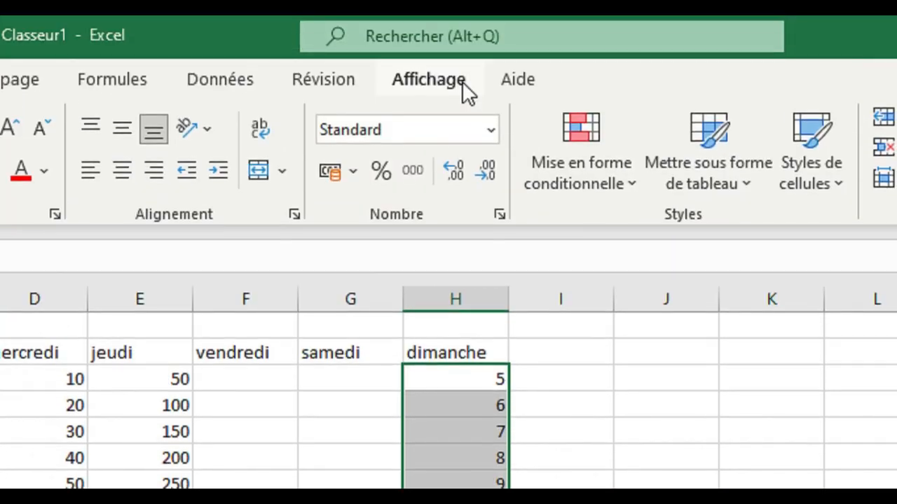
Step: Generate a linear data series in H3:H14 with a step value of 5, so the numbers run from 5 to 60
click(475, 35)
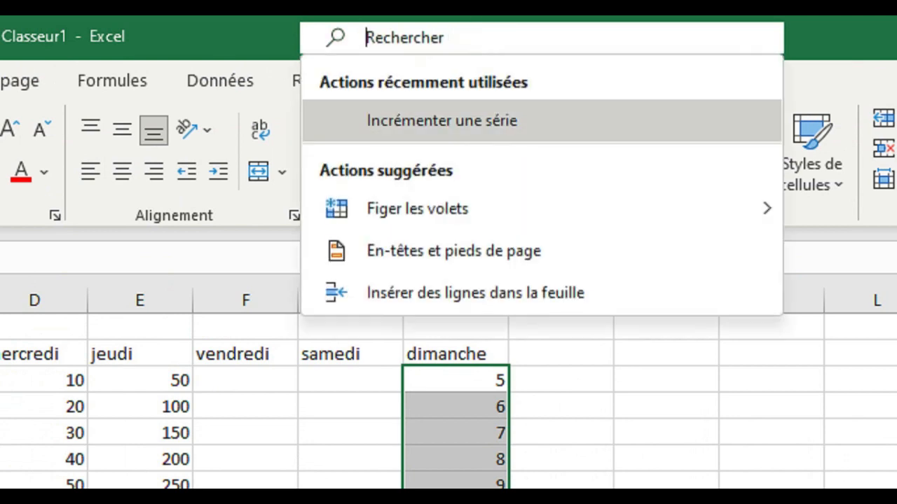
text(z)
key(BackSpace)
text(s")
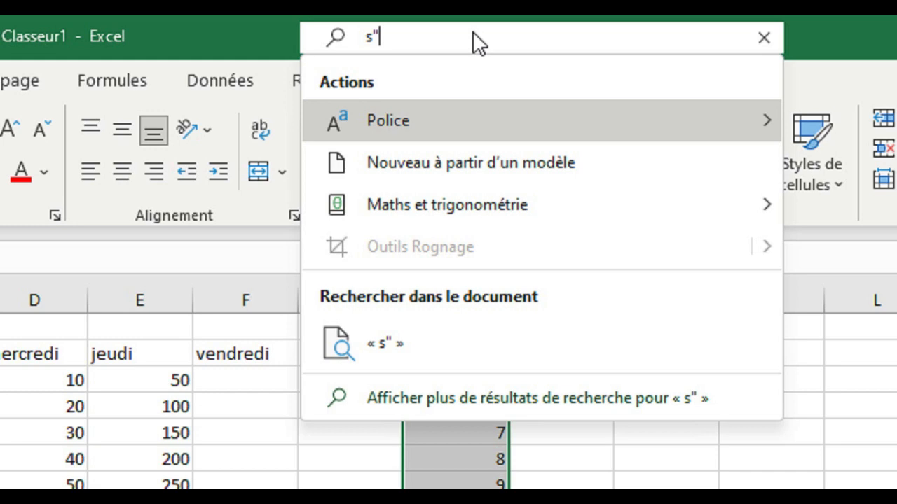
key(BackSpace)
text(éri)
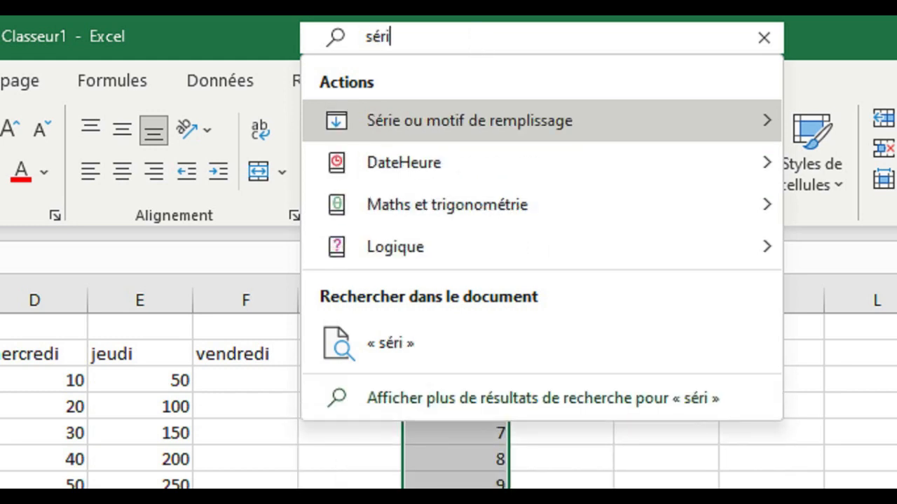
mouse_move(556, 109)
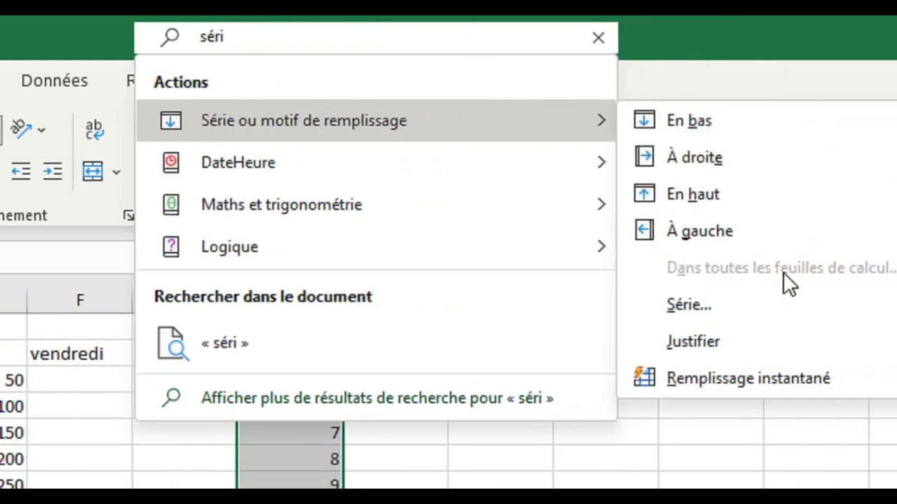
click(674, 317)
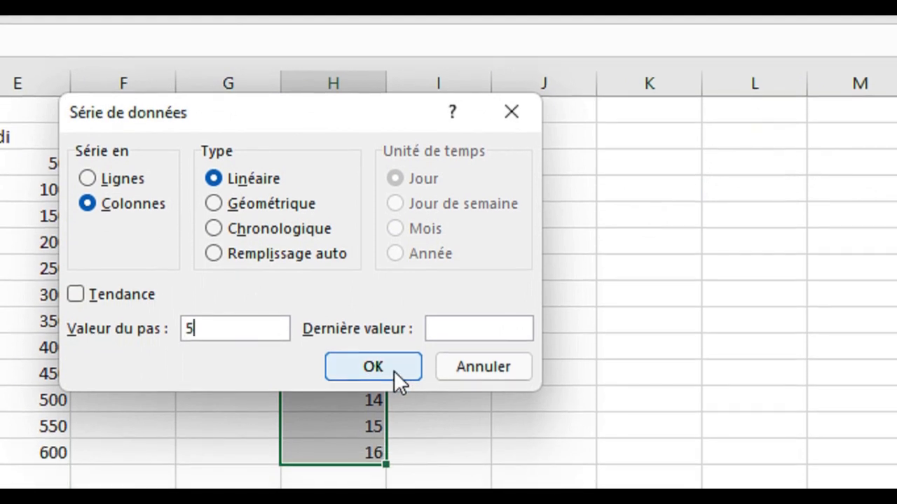
click(394, 370)
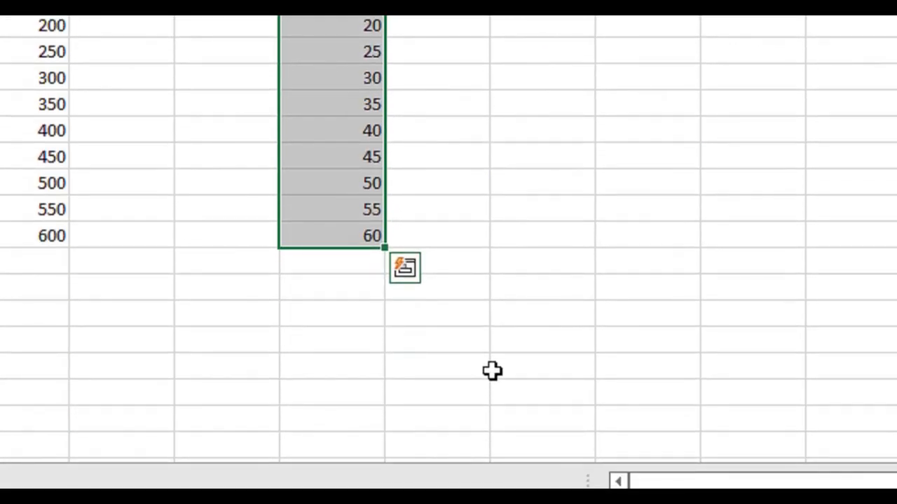
click(492, 367)
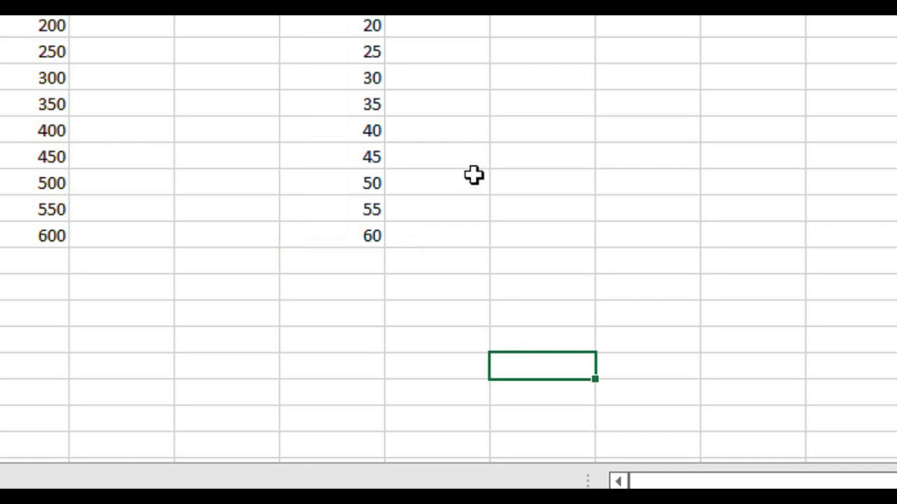